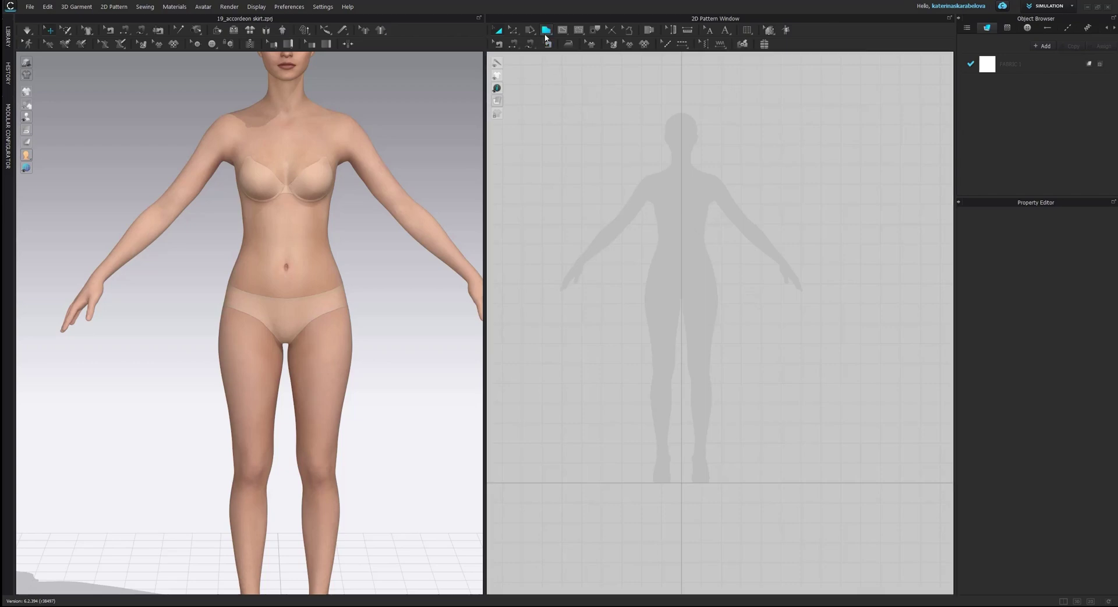
Draw a 60 × 4 cm rectangle pattern piece with the Rectangle tool.
left_click_drag(546, 31, 554, 45)
left_click(559, 54)
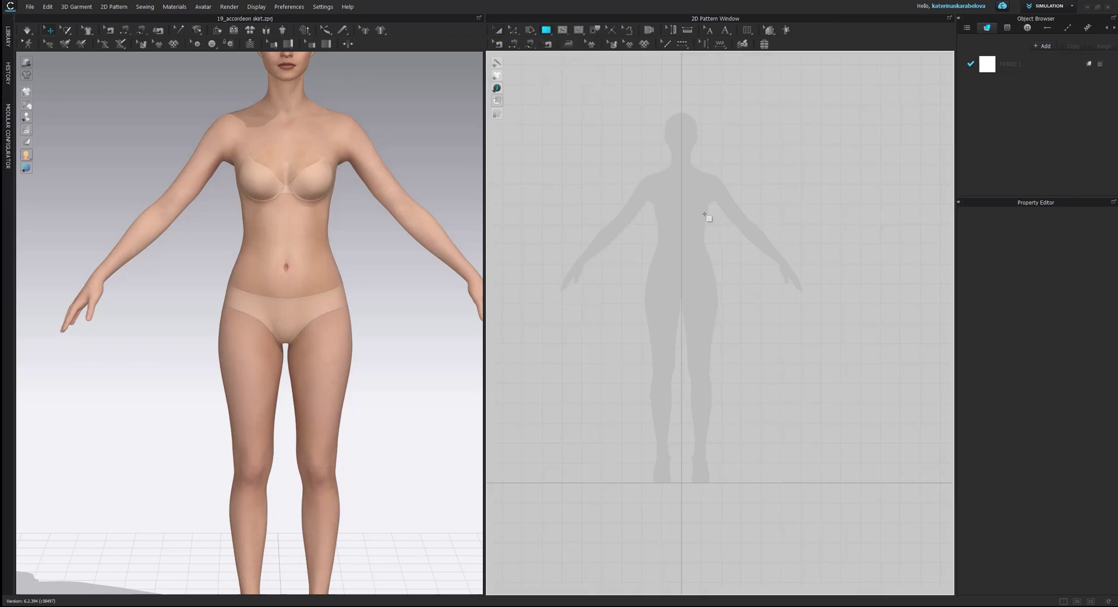
left_click(657, 240)
type("60")
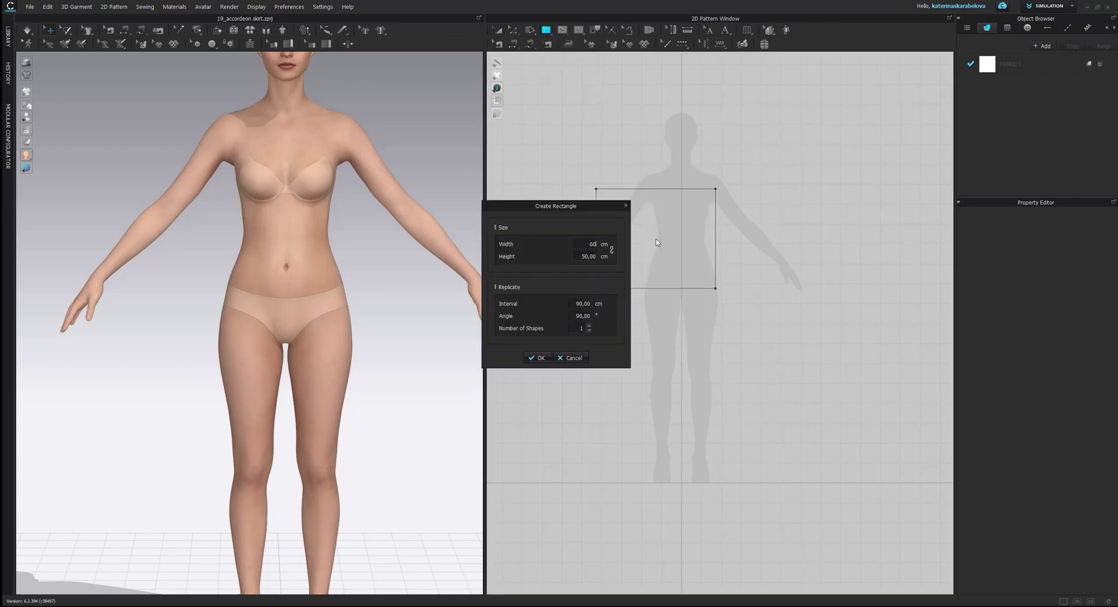
left_click(579, 258)
type("4")
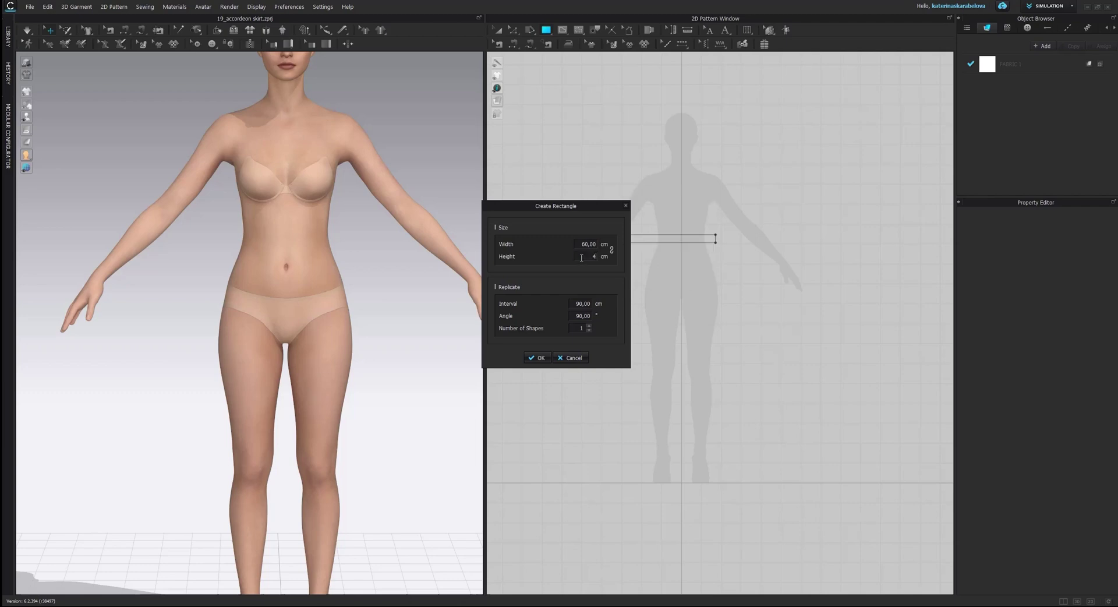
key("Return")
Wrap the strip around the avatar's waist arrangement point.
left_click(493, 33)
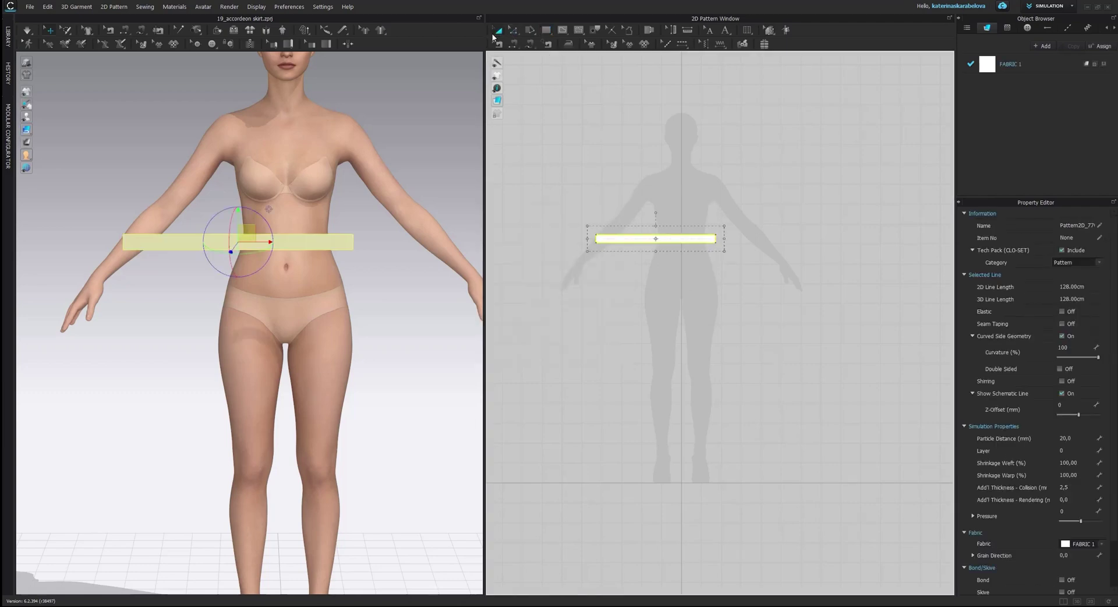
left_click(26, 116)
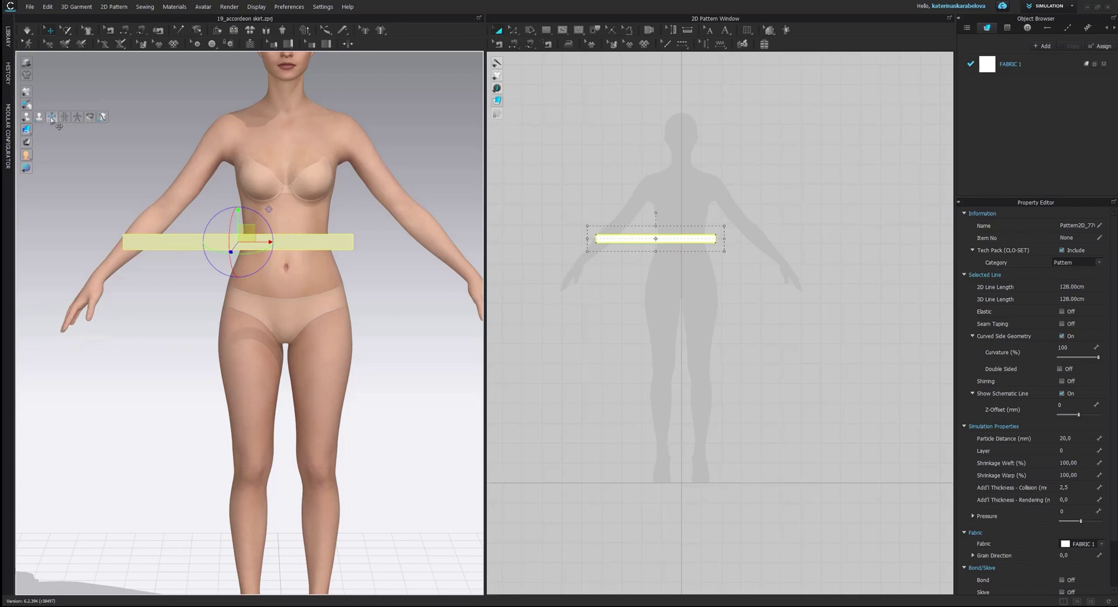
left_click_drag(289, 238, 295, 264)
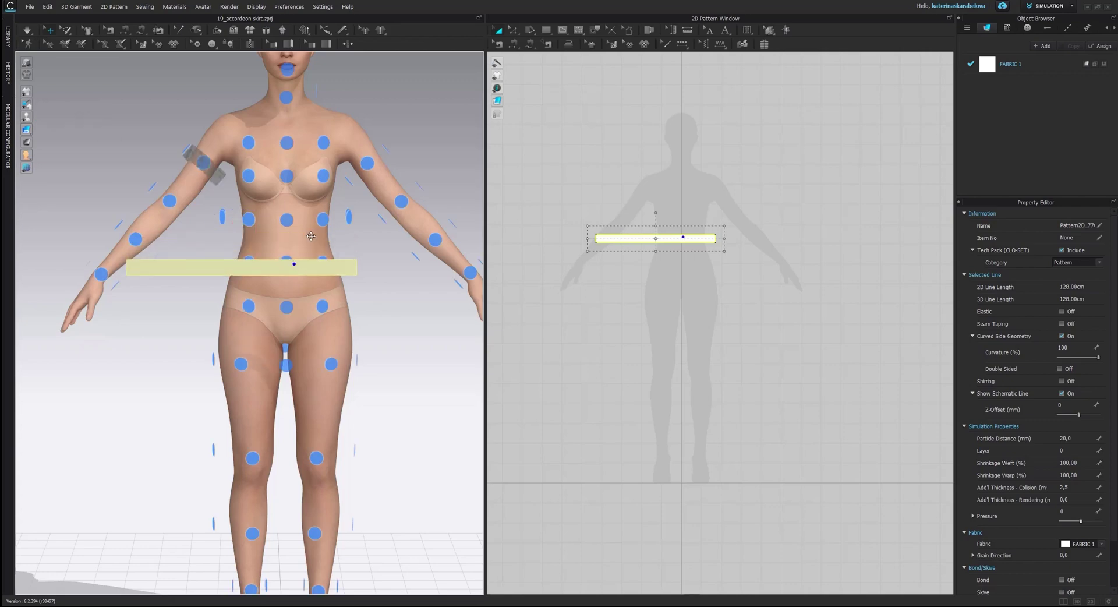
left_click(288, 221)
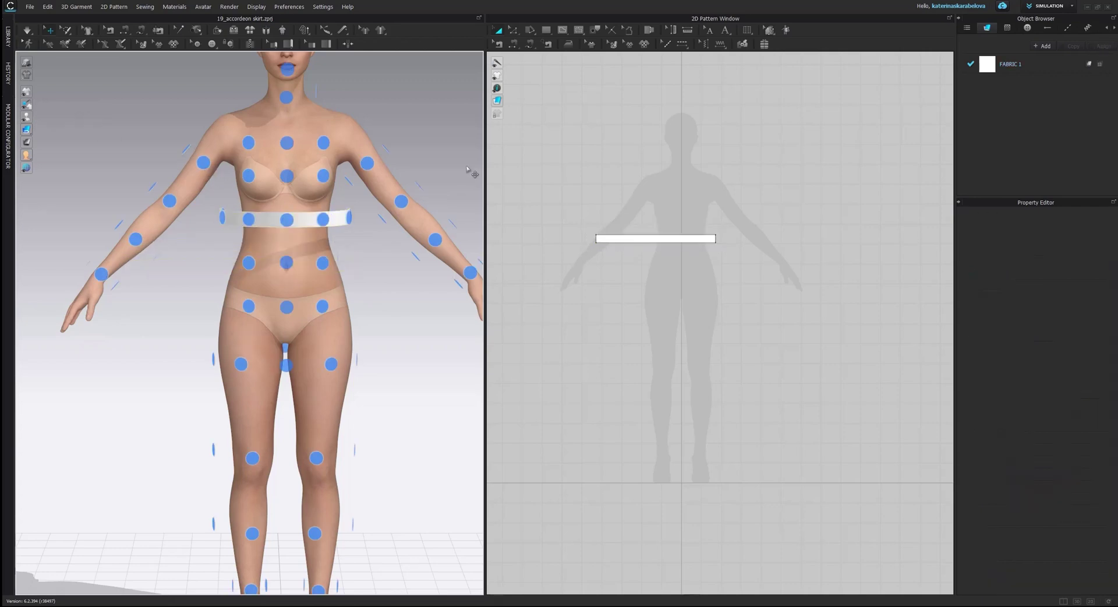
Draw a seamline along the strip's top edge from corner to corner.
left_click(530, 43)
scroll(641, 245, "up", 2)
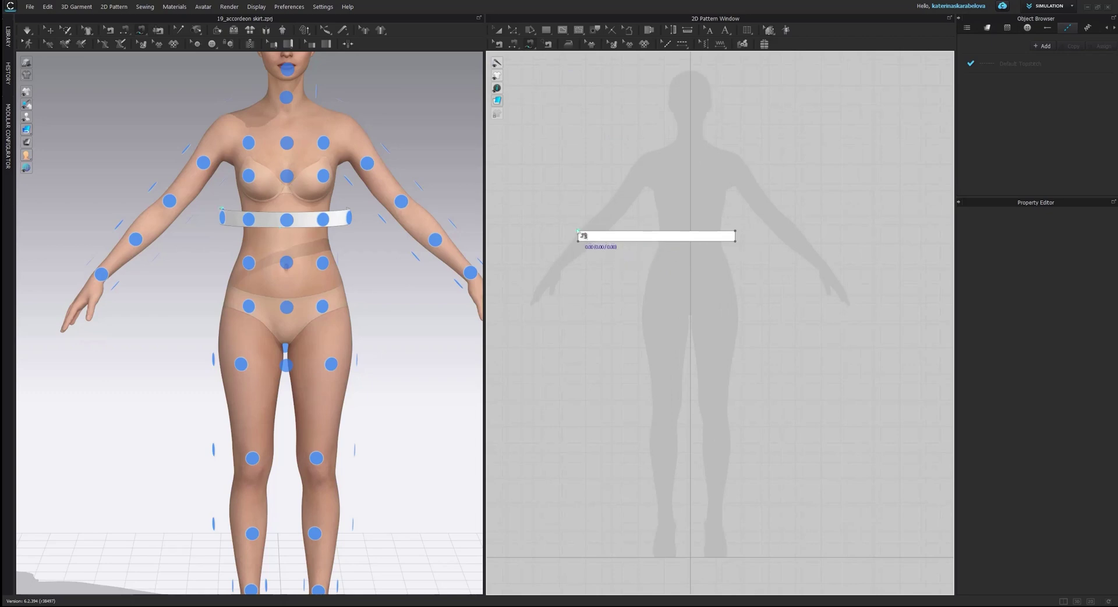
left_click(579, 235)
left_click(736, 235)
left_click(769, 230)
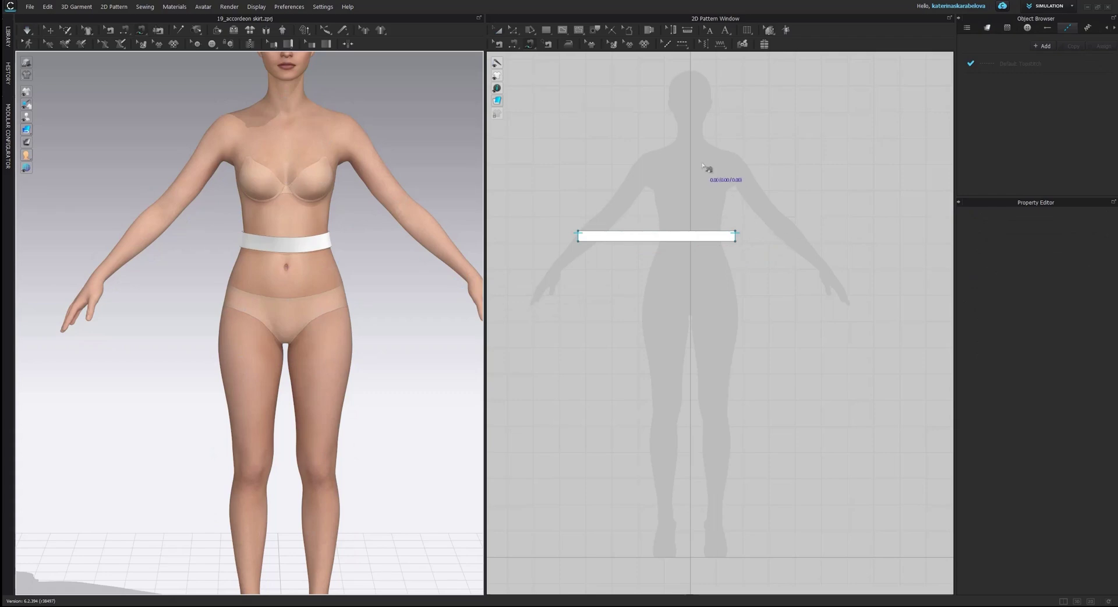
Turn bonding on for the waistband with the Reinforcement (Under Collar) preset.
key("a")
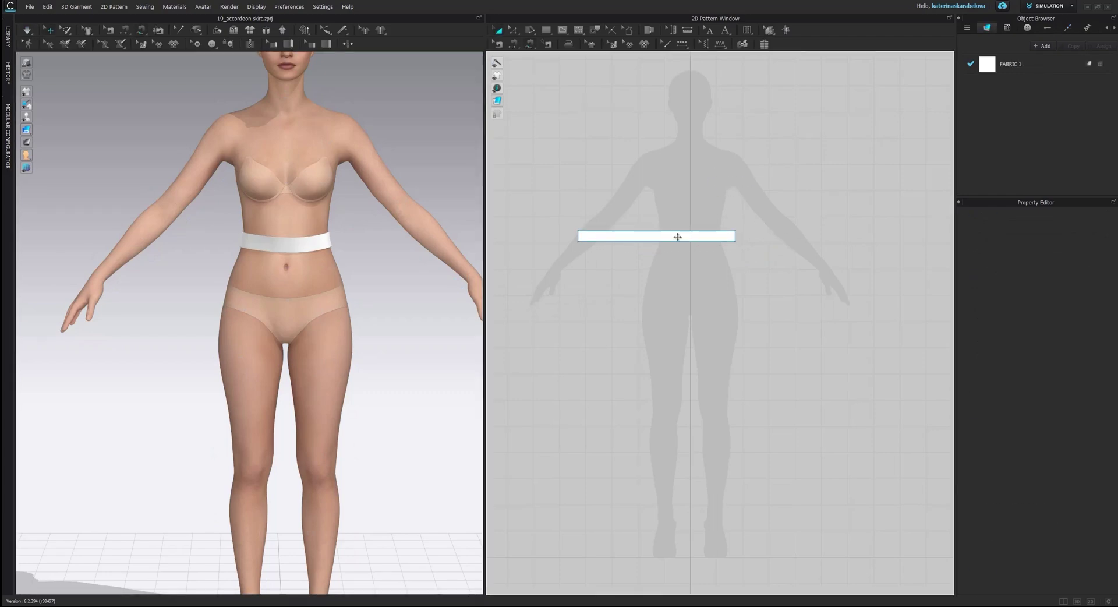
left_click(677, 236)
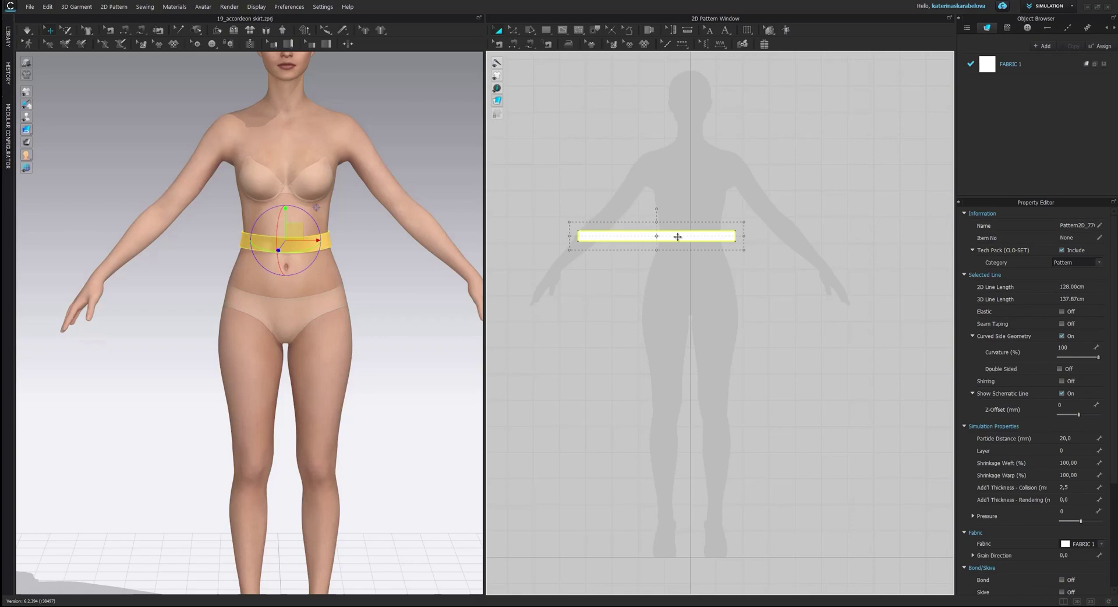
scroll(1052, 526, "down", 2)
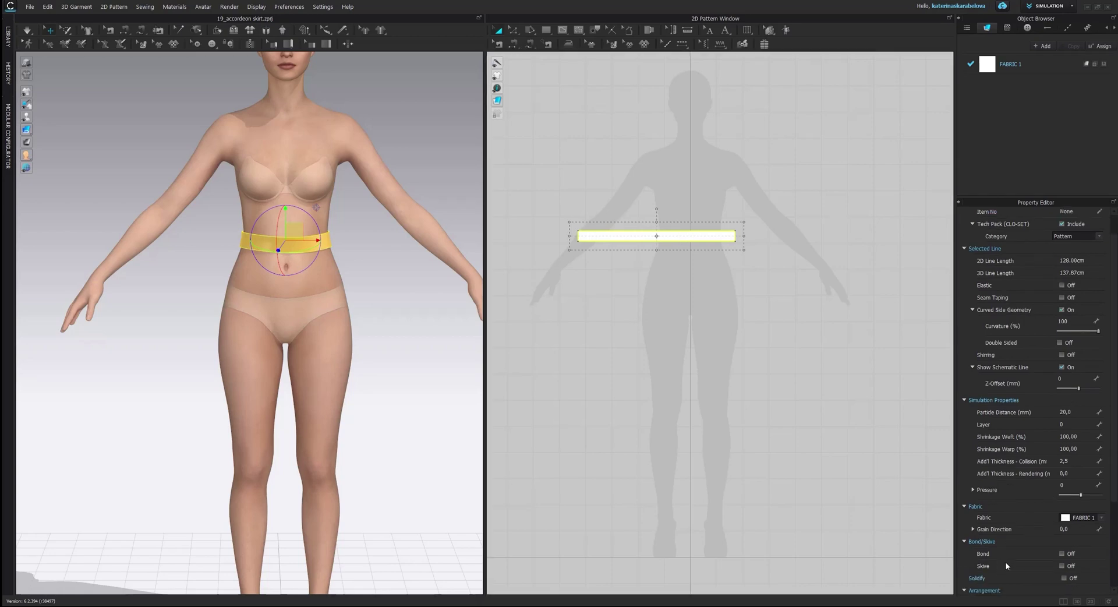
left_click(1062, 554)
left_click(1068, 566)
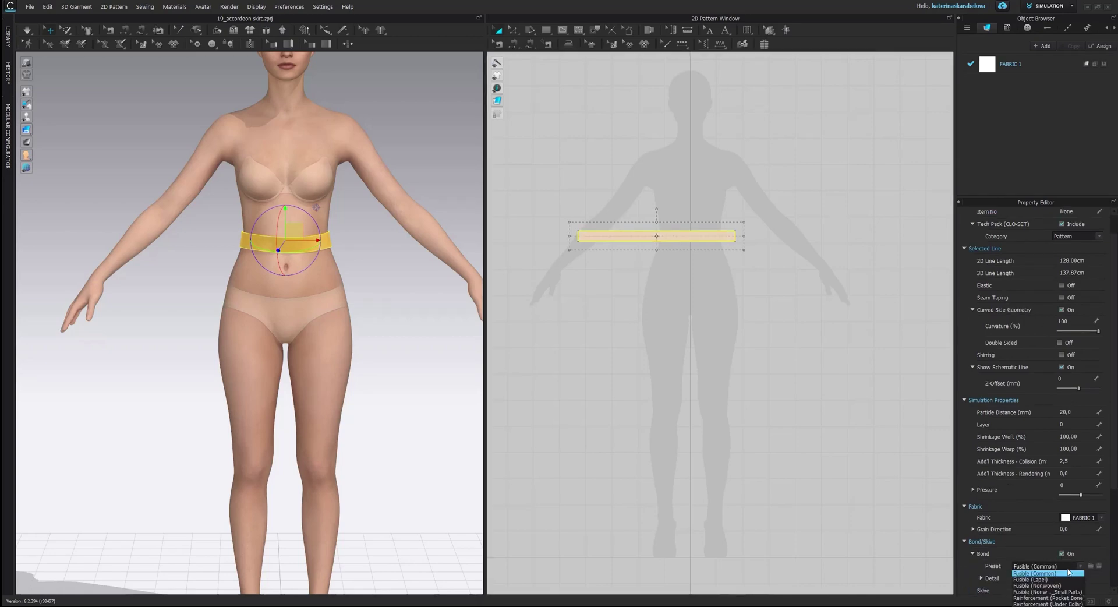
left_click(1056, 603)
left_click(842, 464)
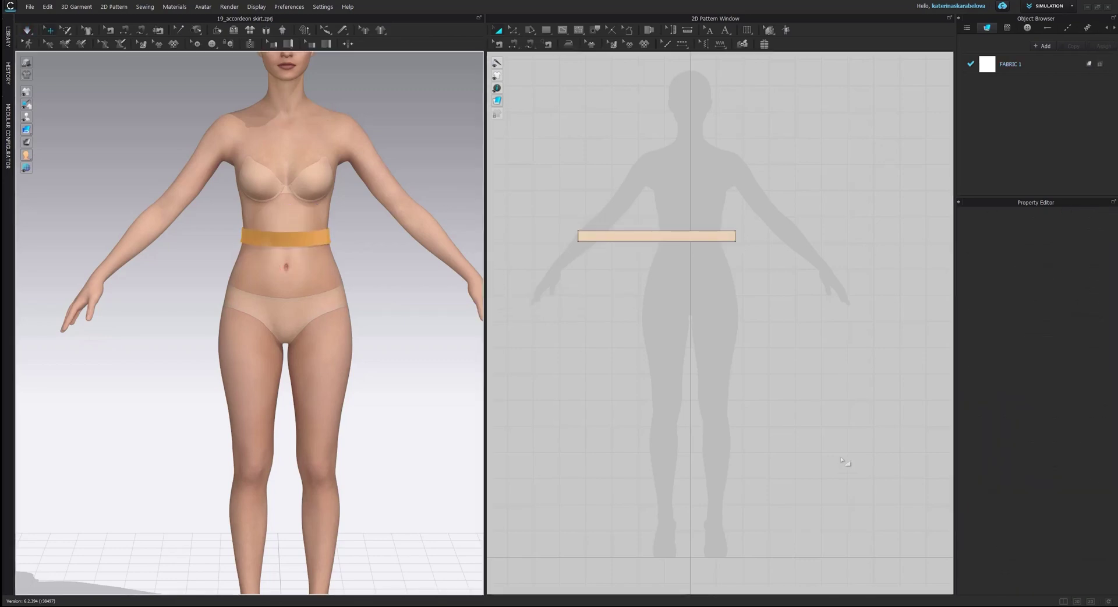
Shift the waistband's flat pattern slightly to the right.
left_click(707, 235)
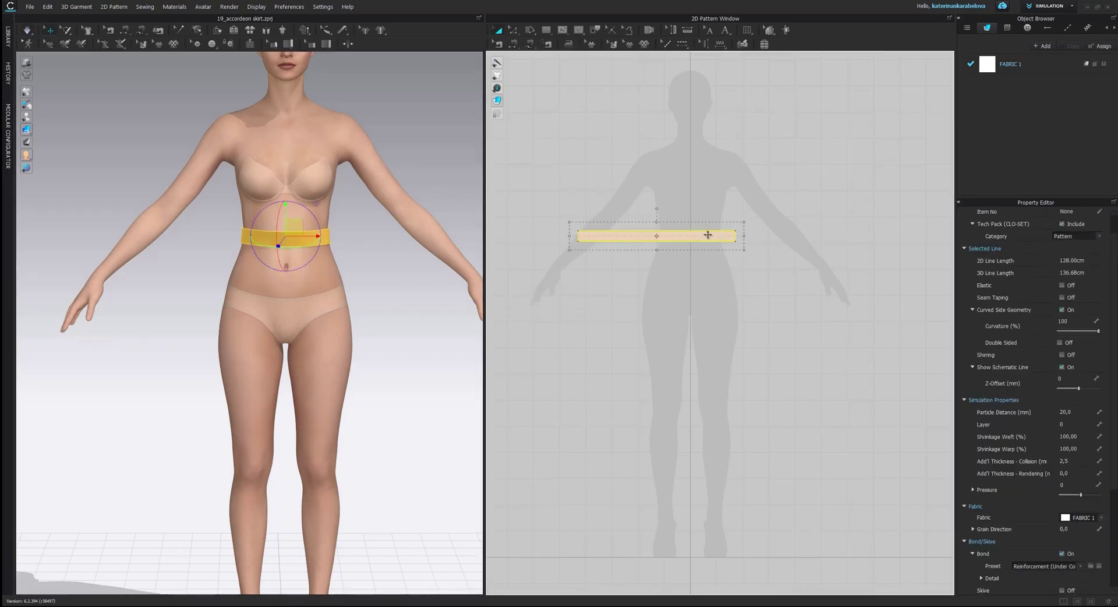
left_click(747, 199)
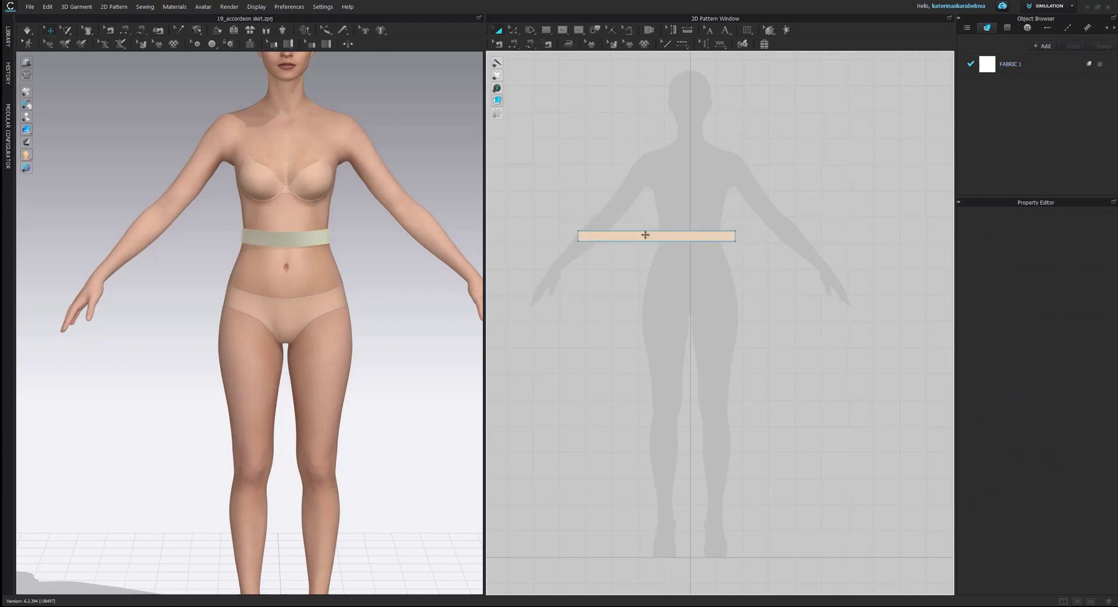
left_click_drag(645, 234, 679, 234)
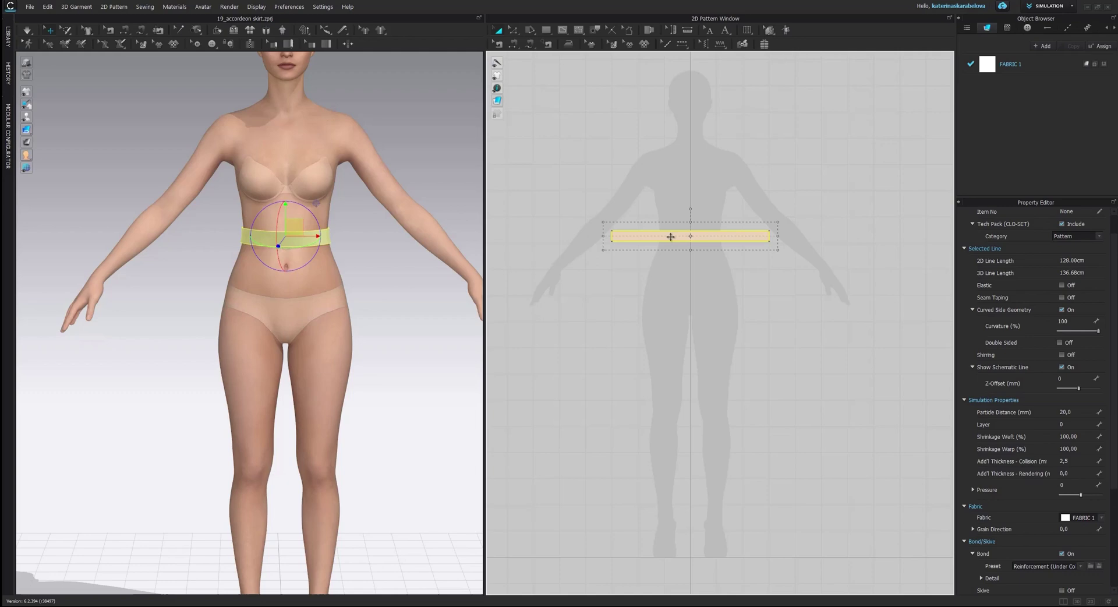
left_click(676, 181)
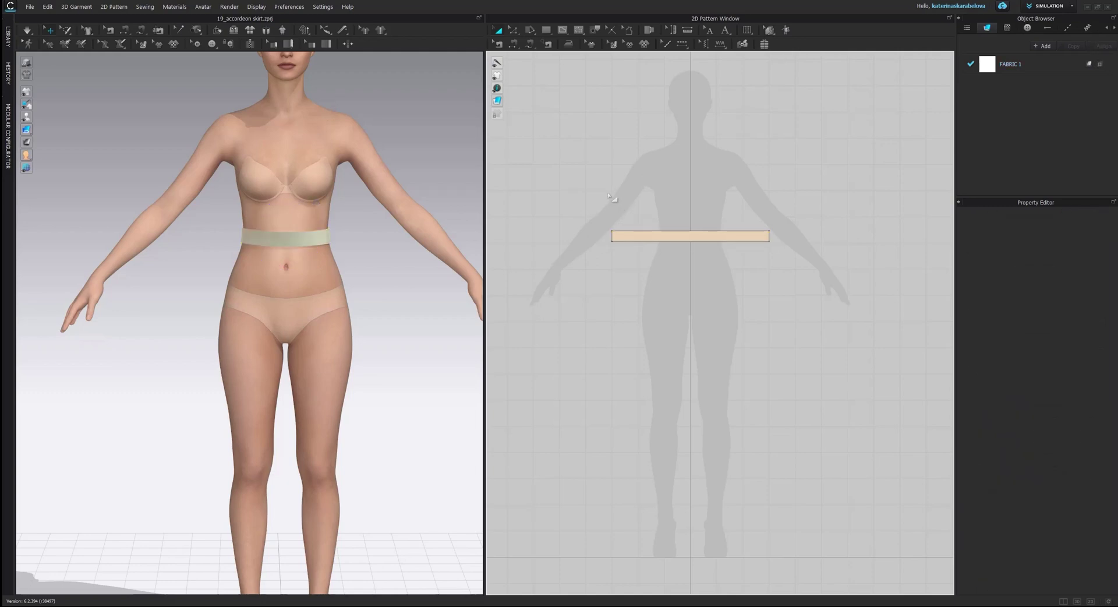
Draw a large circle pattern below the waistband with the Ellipse tool.
left_click(547, 30)
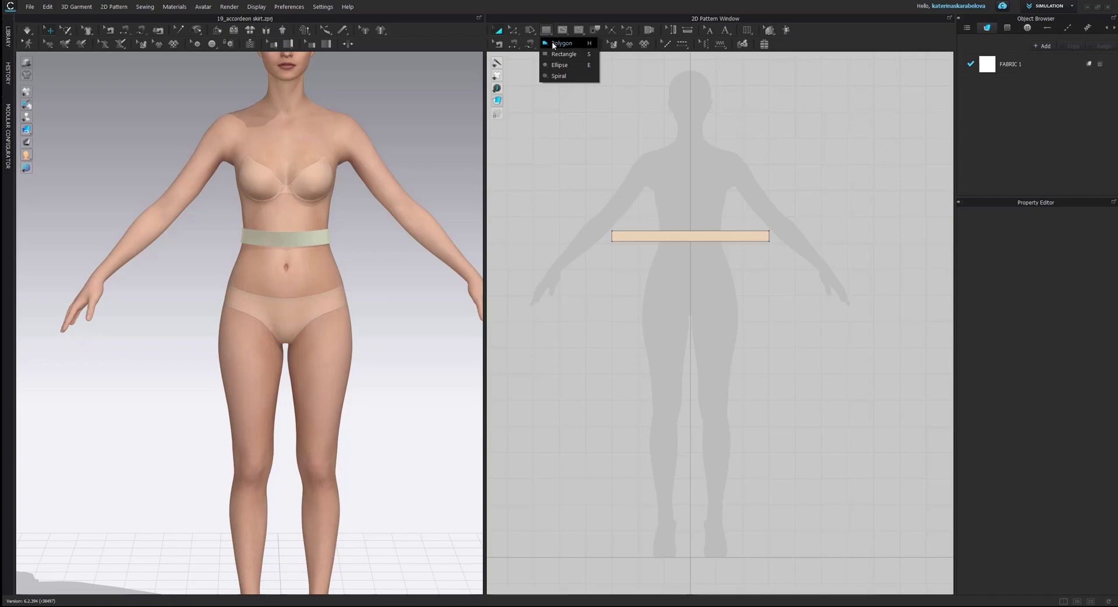
left_click(565, 69)
scroll(691, 282, "down", 2)
scroll(691, 281, "down", 1)
left_click_drag(640, 295, 814, 431)
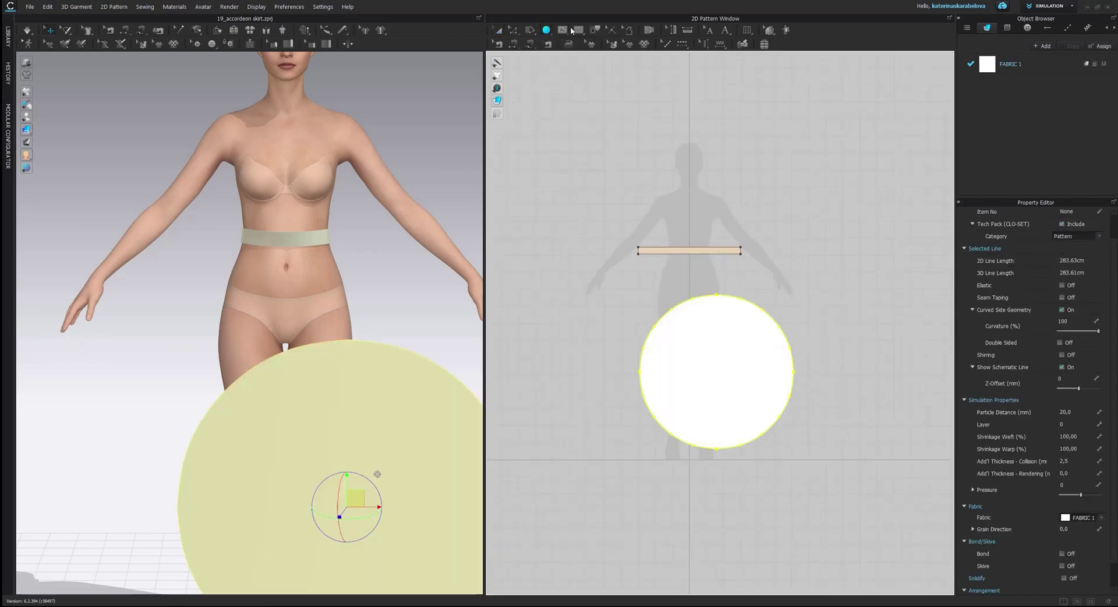
Add an internal circle of 90 cm circumference at the big circle's centre.
left_click(564, 30)
left_click(583, 65)
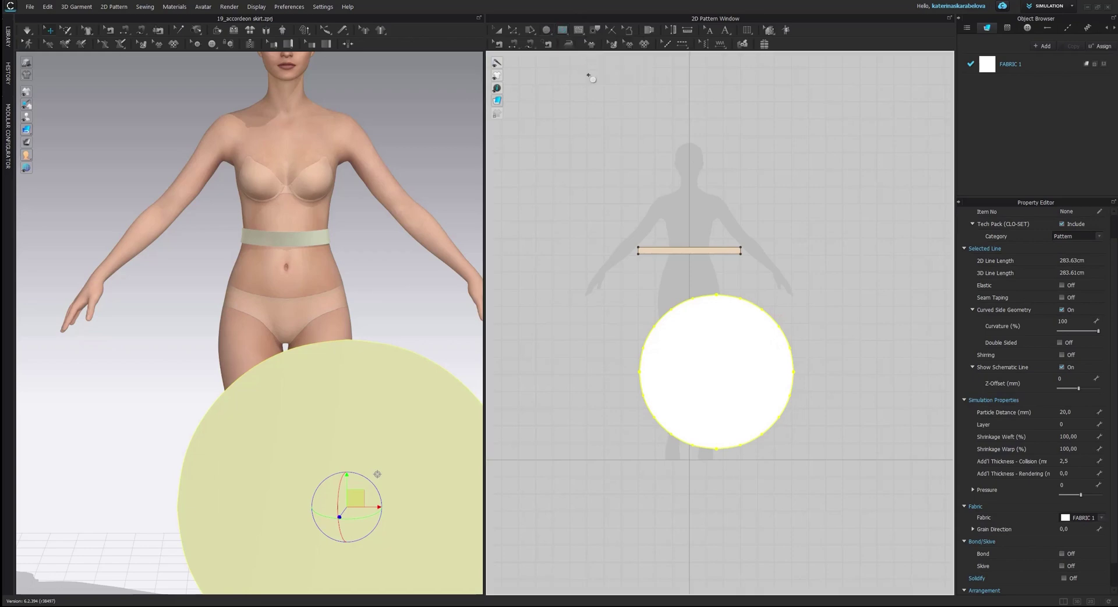
left_click(717, 373)
left_click_drag(606, 140, 547, 132)
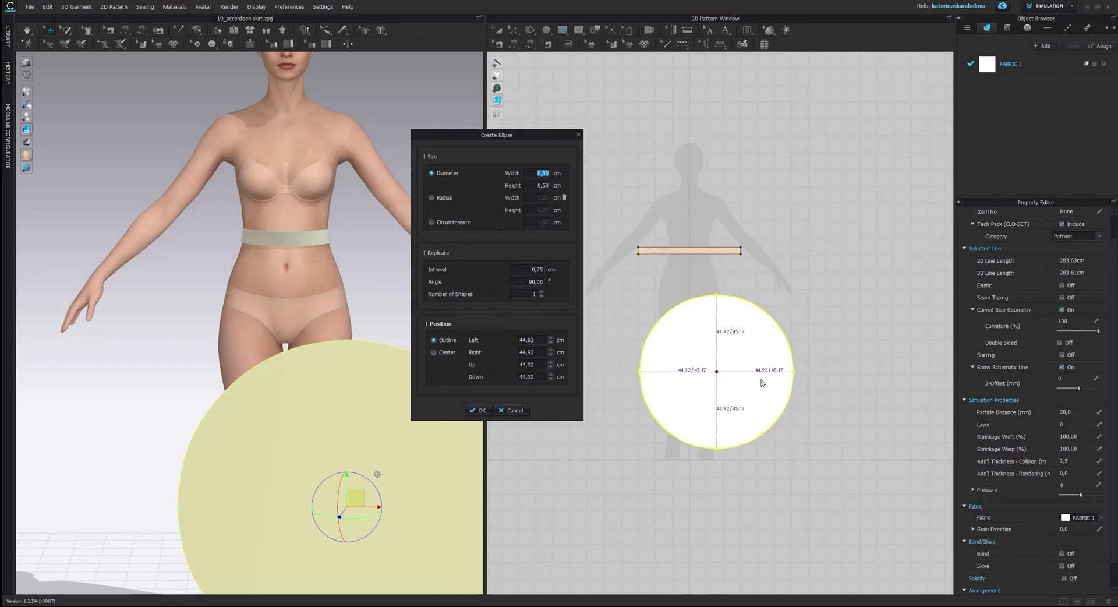
left_click(441, 222)
type("90")
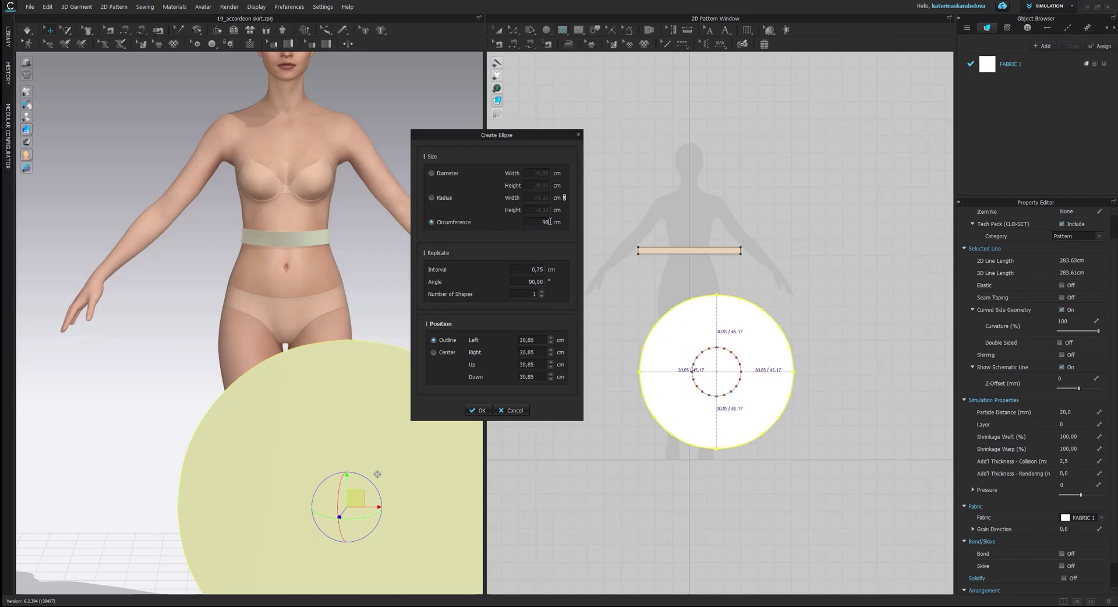
key("Return")
Convert the inner waist circle into a hole.
key("a")
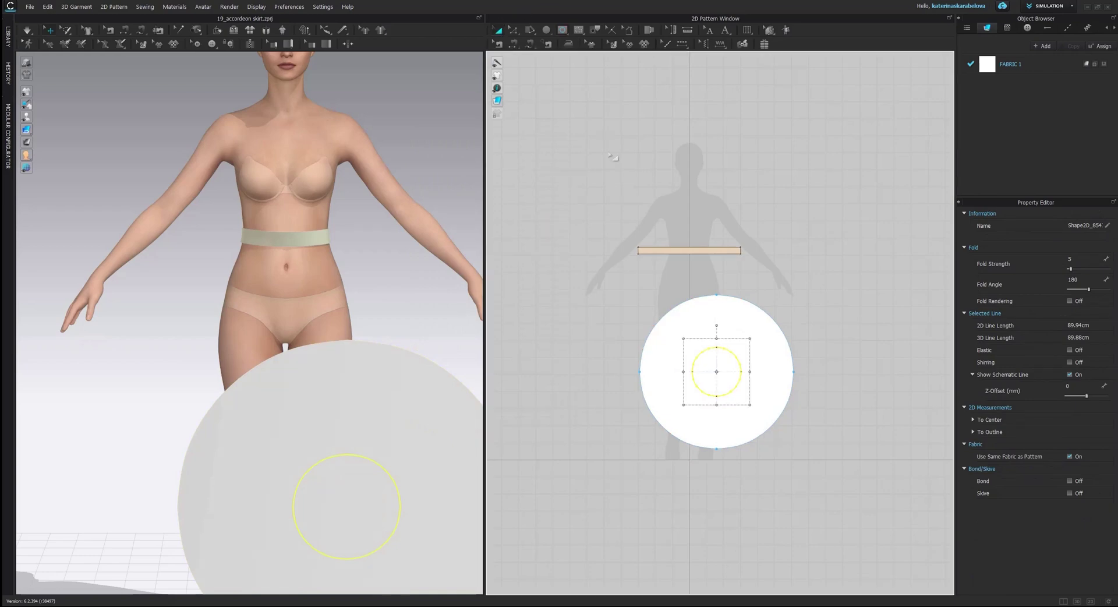
key("Escape")
scroll(742, 347, "up", 3)
left_click(693, 279)
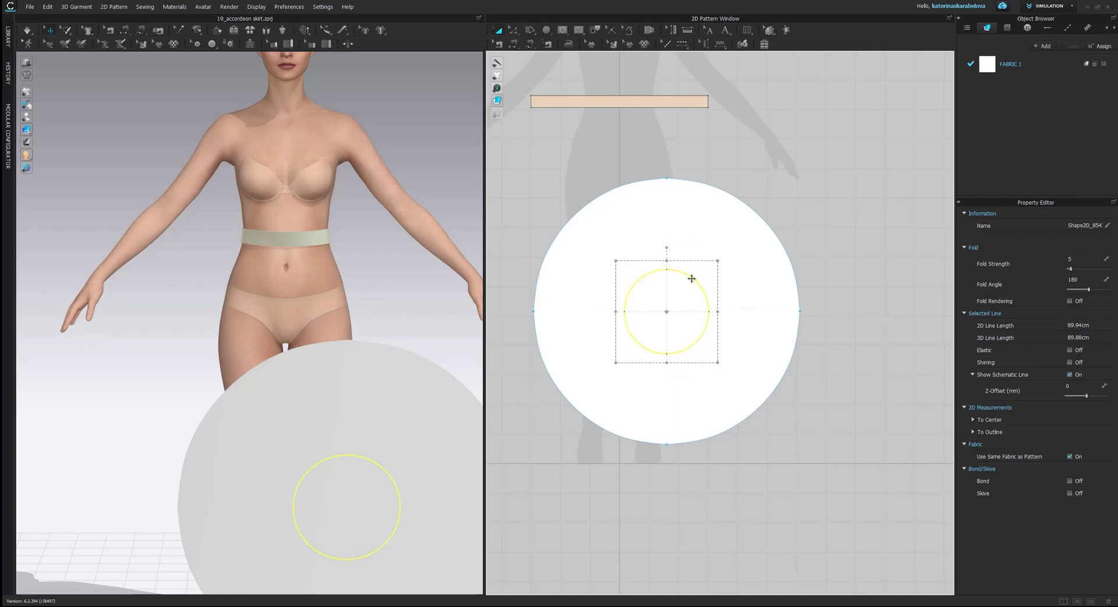
right_click(691, 278)
left_click(735, 398)
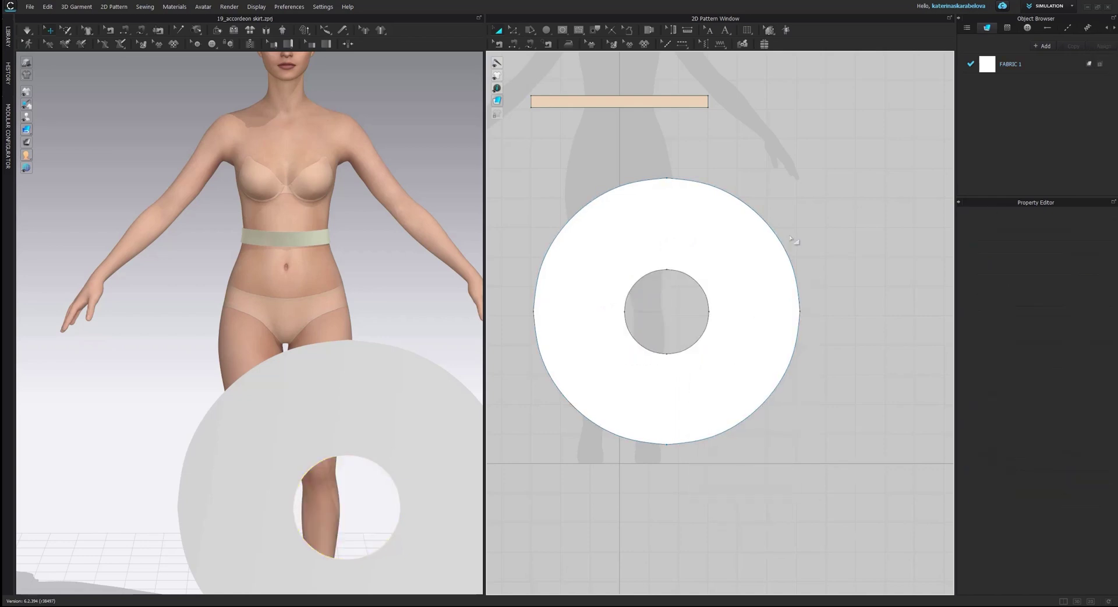
Draw vertical and horizontal internal lines from the hole to the outer edge.
left_click(562, 30)
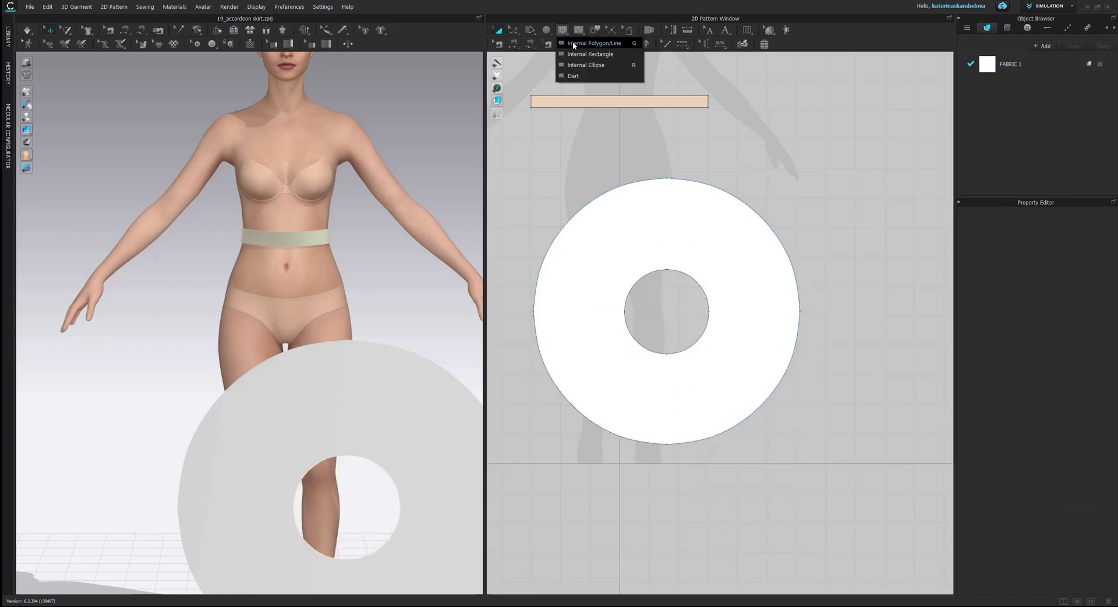
left_click(667, 179)
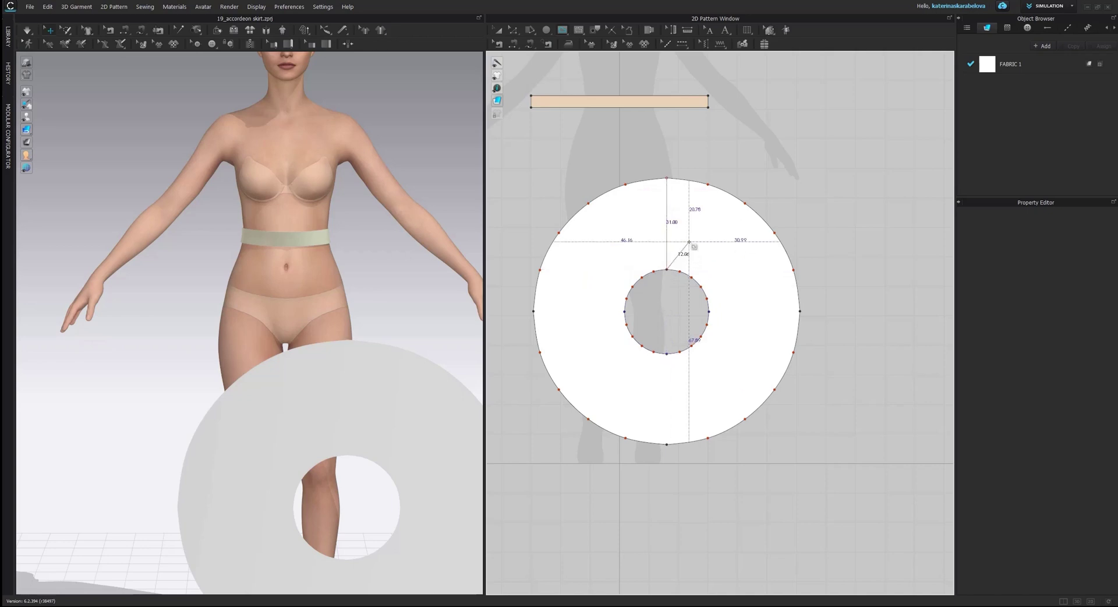
double_click(666, 270)
left_click(709, 311)
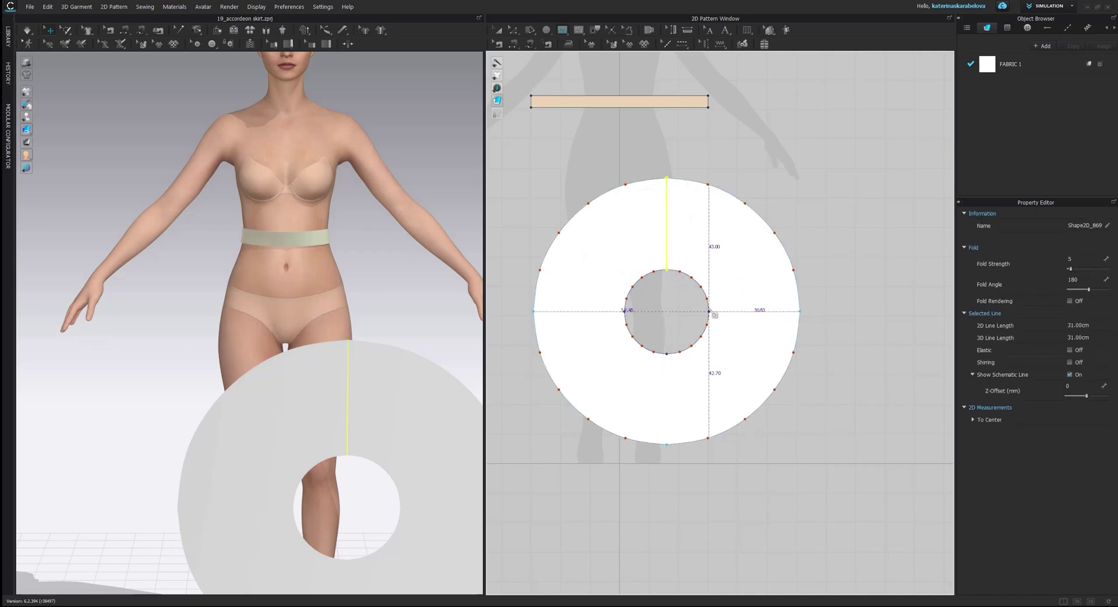
double_click(807, 308)
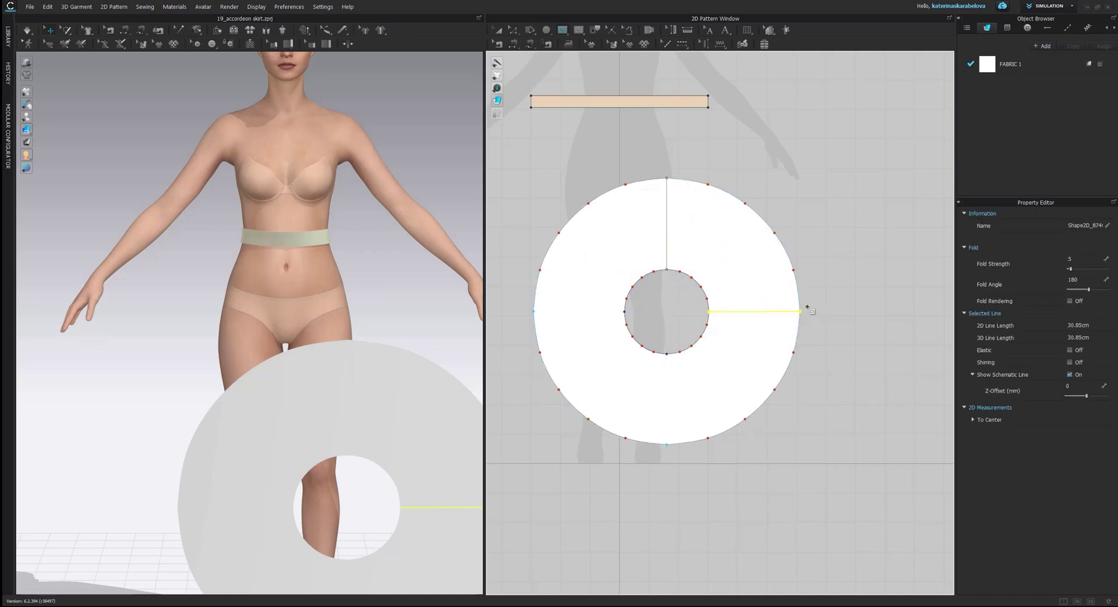
Cut the ring along both lines and delete the top-right quarter piece.
left_click(667, 200, "shift")
right_click(666, 202)
left_click(714, 334)
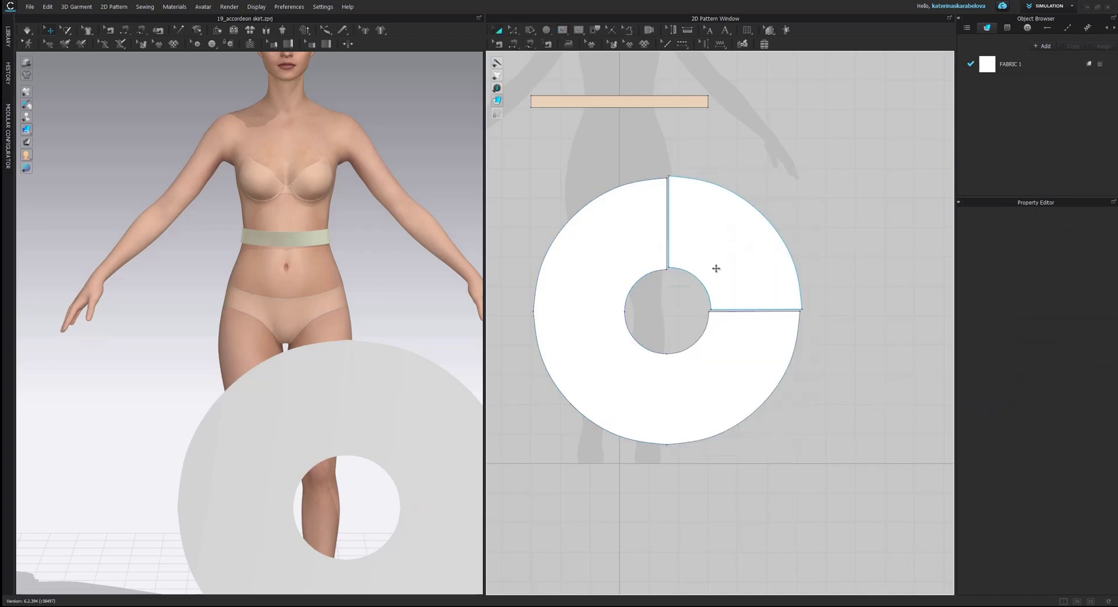
left_click(717, 268)
key("Delete")
scroll(725, 274, "down", 2)
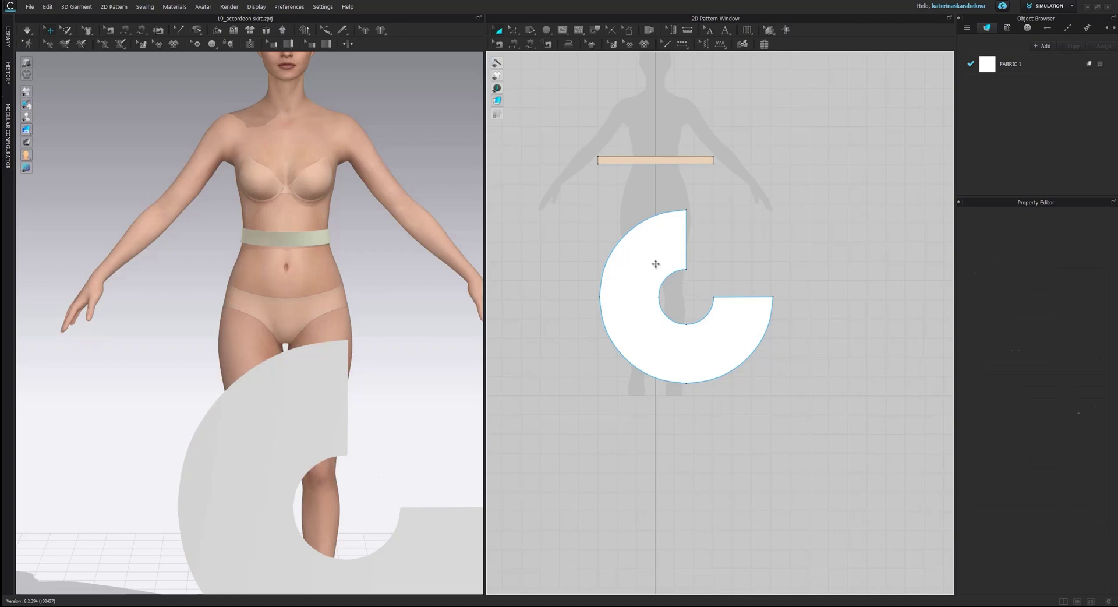
Rotate the C piece flat with the gizmo and raise it to the avatar's waist.
left_click(654, 262)
scroll(361, 367, "down", 3)
scroll(365, 373, "up", 2)
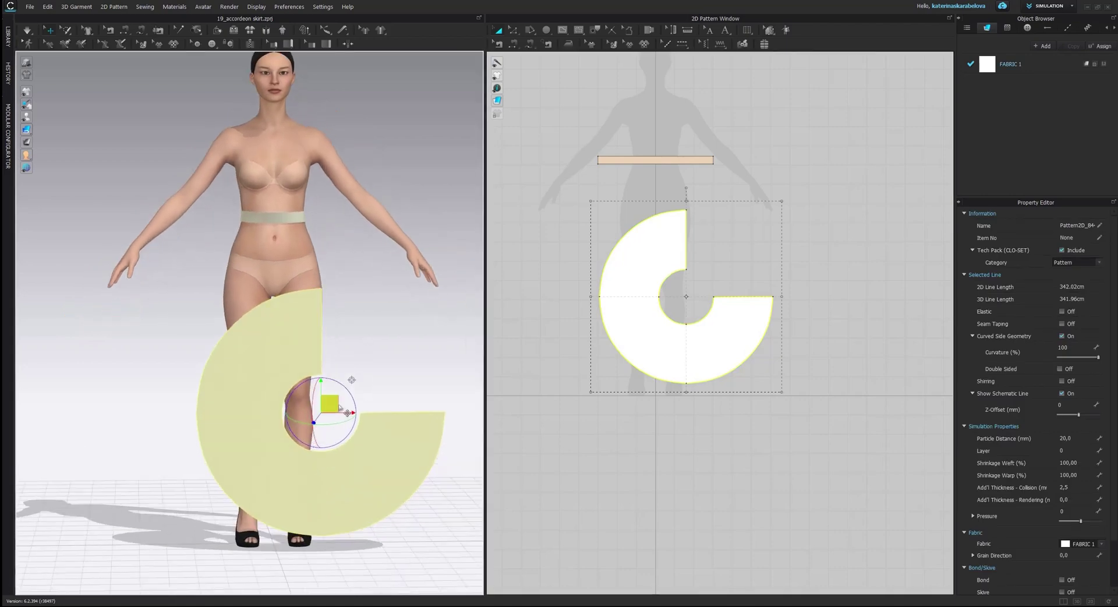
left_click_drag(319, 401, 297, 247)
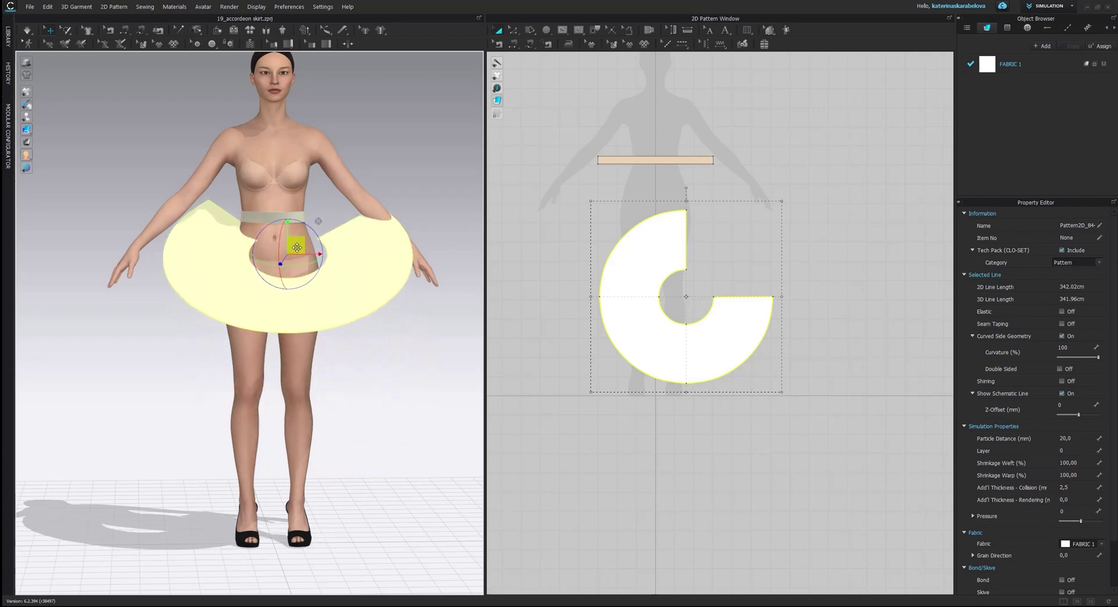
scroll(297, 247, "up", 3)
right_click_drag(233, 324, 338, 361)
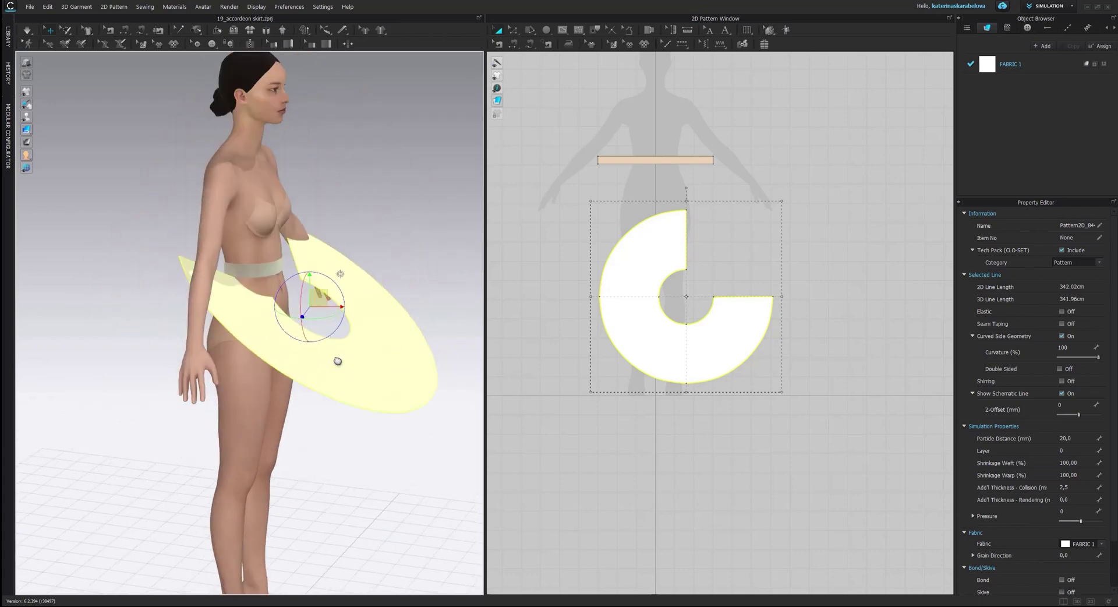
left_click_drag(319, 296, 247, 255)
Sew the skirt's inner waist curve to the waistband's lower edge.
left_click(408, 224)
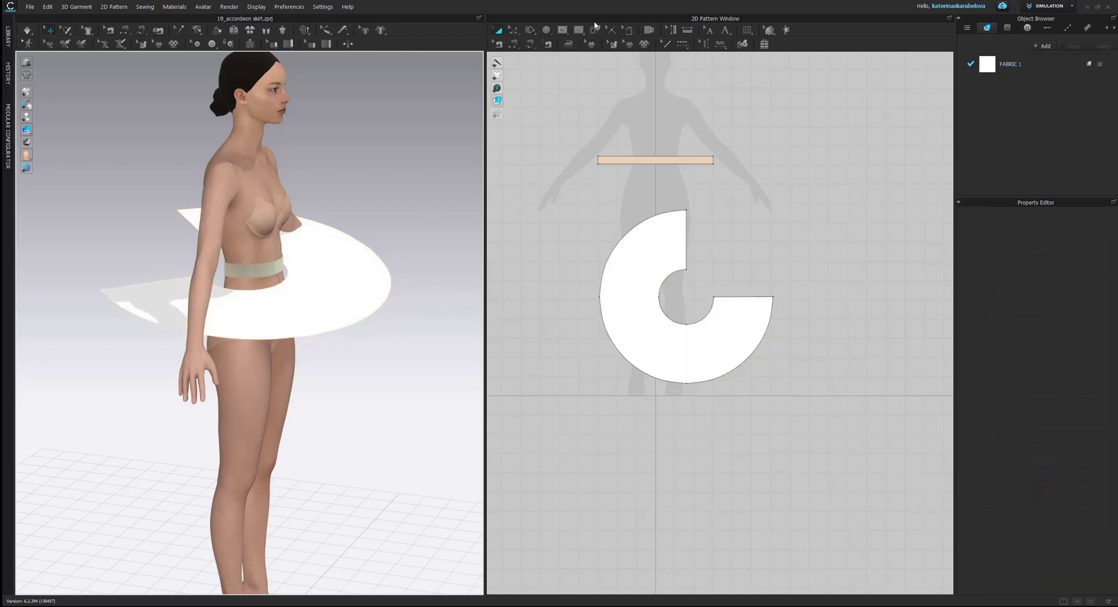
left_click(530, 44)
left_click(686, 268)
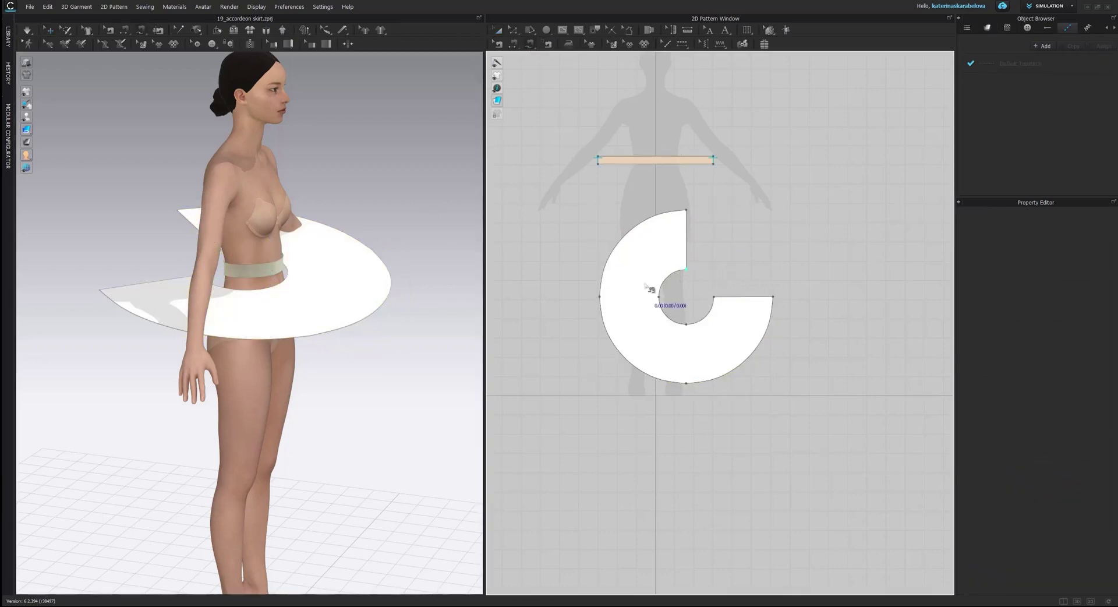
left_click(714, 297)
left_click(600, 163)
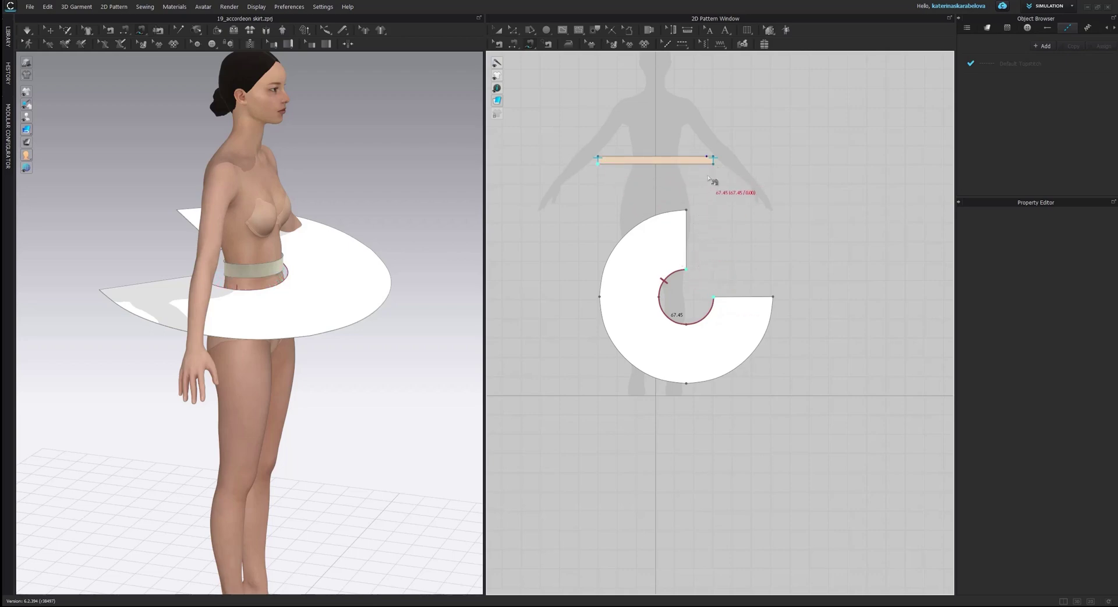
left_click(716, 168)
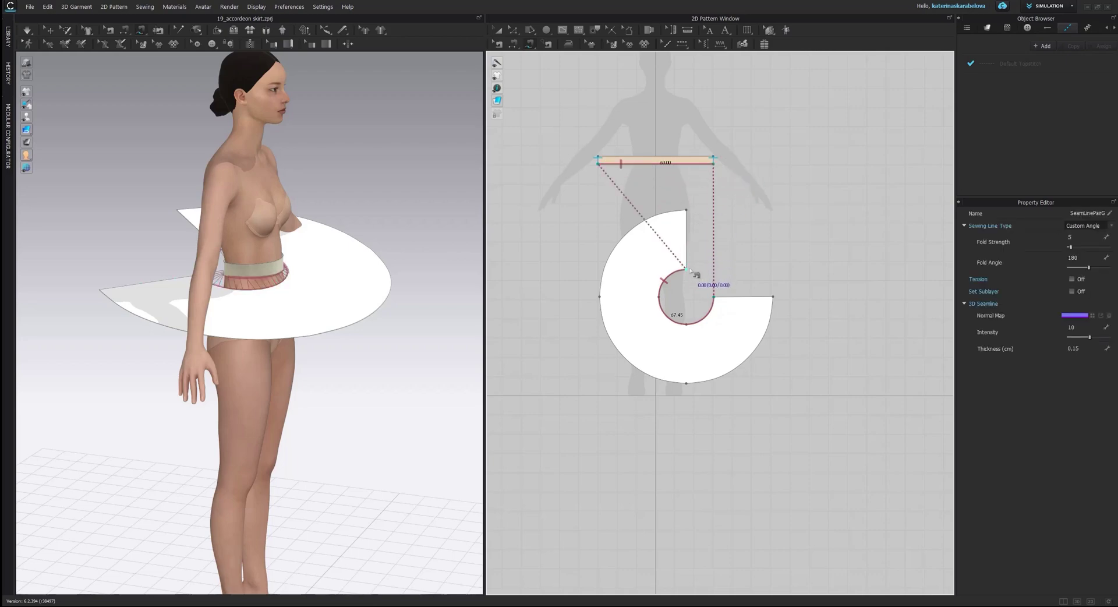
Join the skirt's vertical and horizontal straight edges with a fold seam.
left_click(687, 269)
left_click(693, 214)
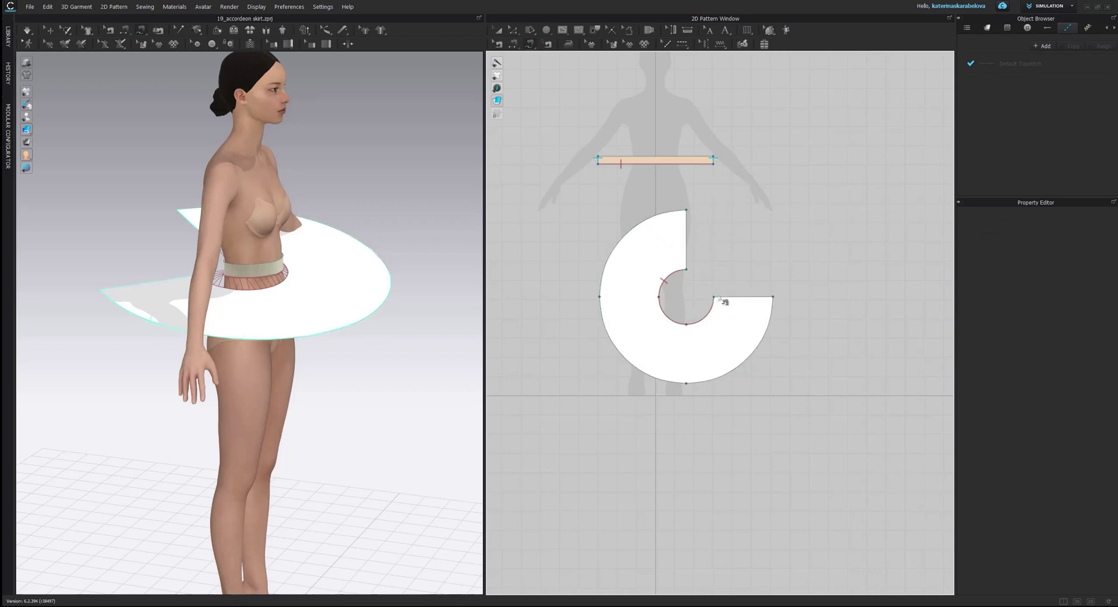
left_click(715, 297)
left_click(773, 297)
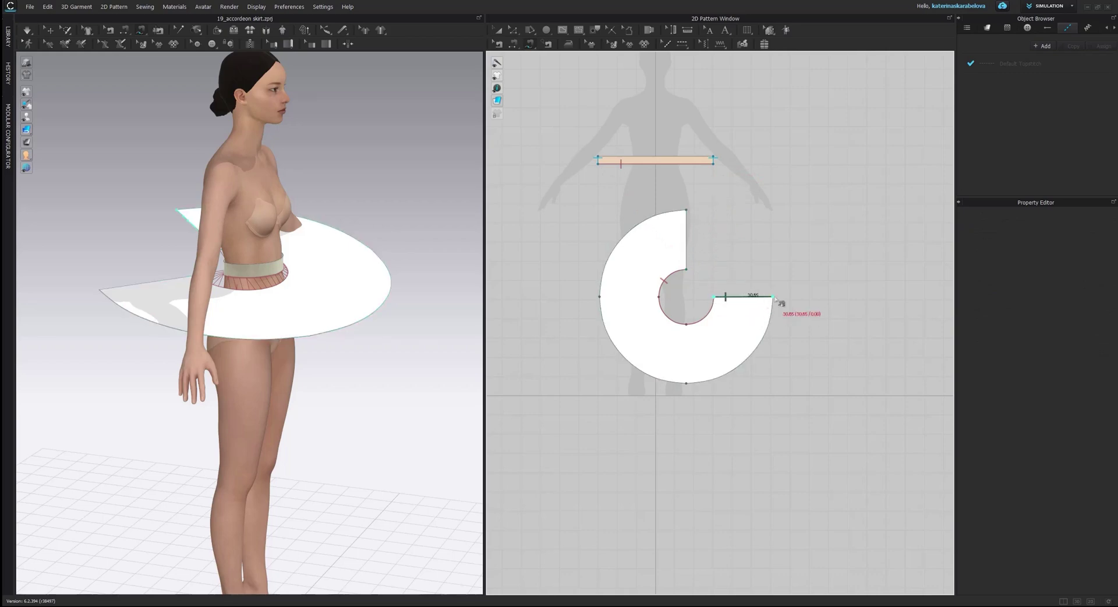
left_click(687, 271)
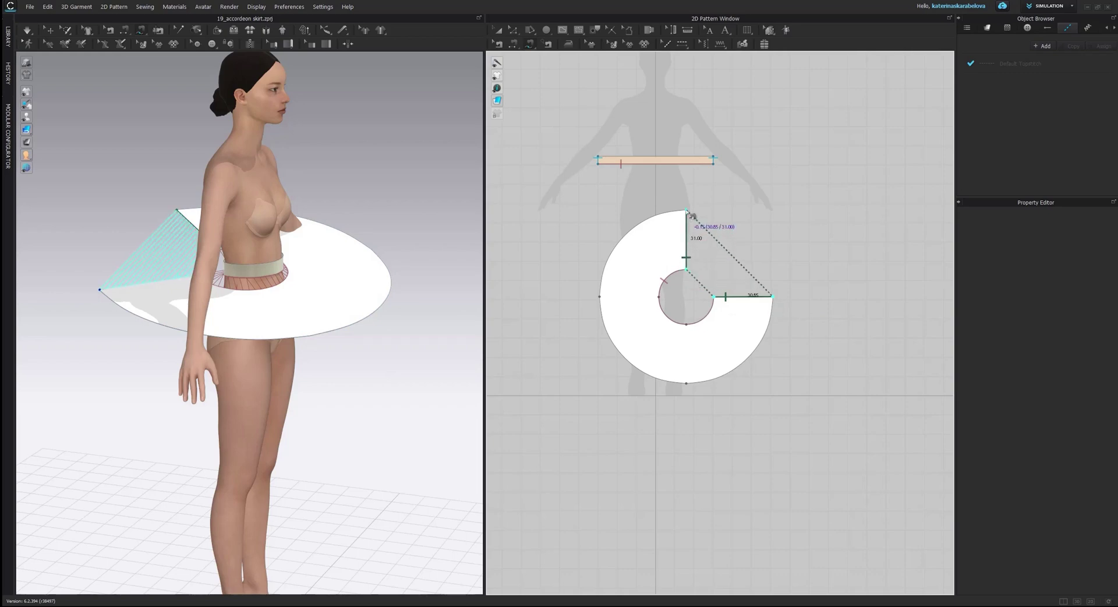
Simulate the drape and inspect the skirt from front, back and three-quarter views.
key("space")
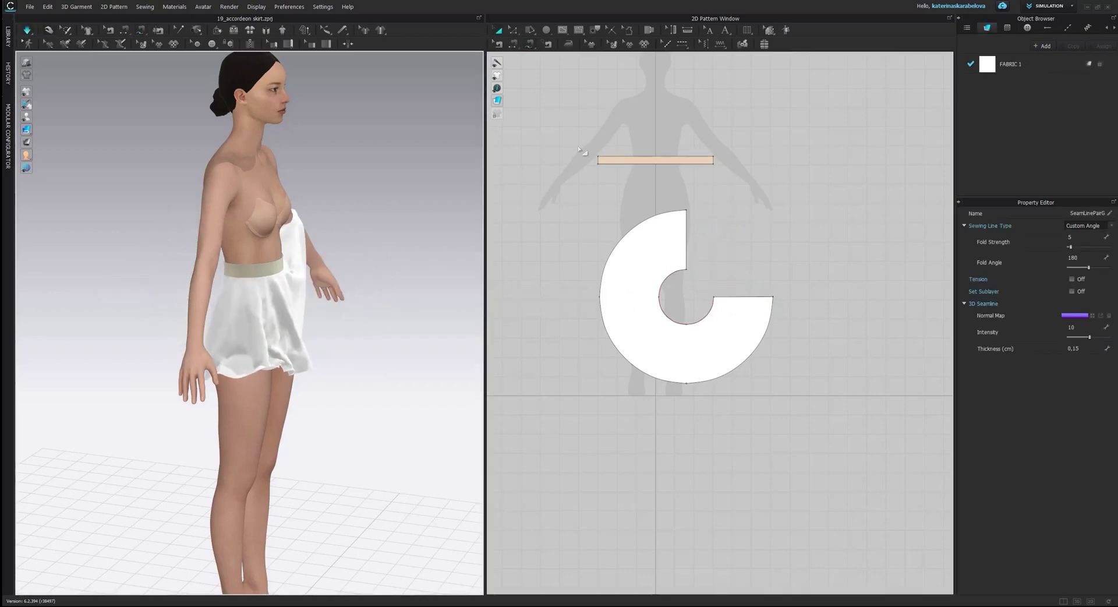
key("2")
left_click(335, 244)
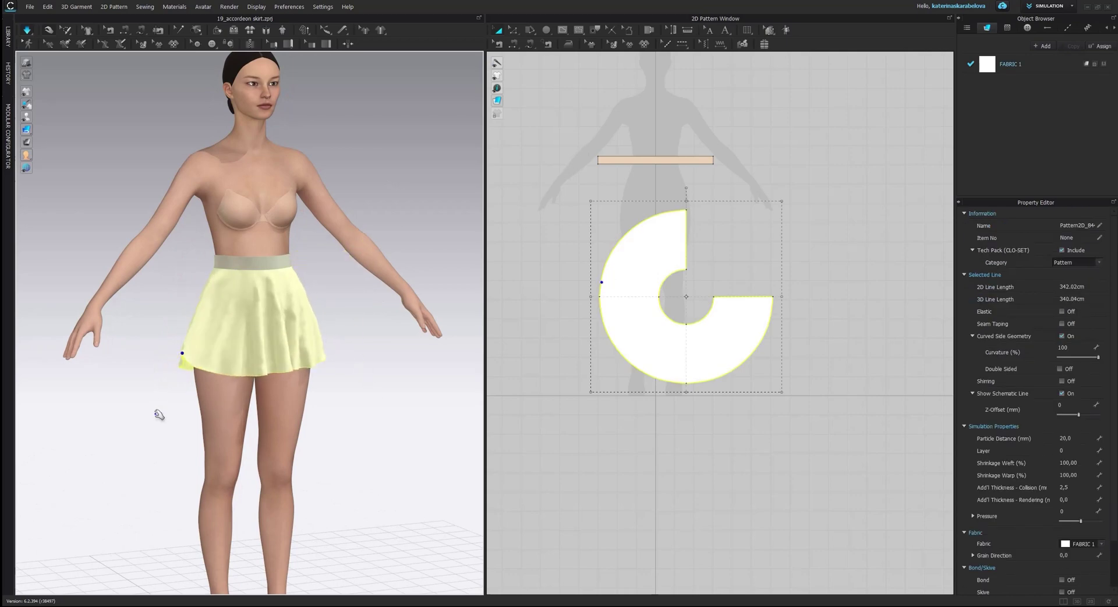
right_click_drag(160, 349, 212, 367)
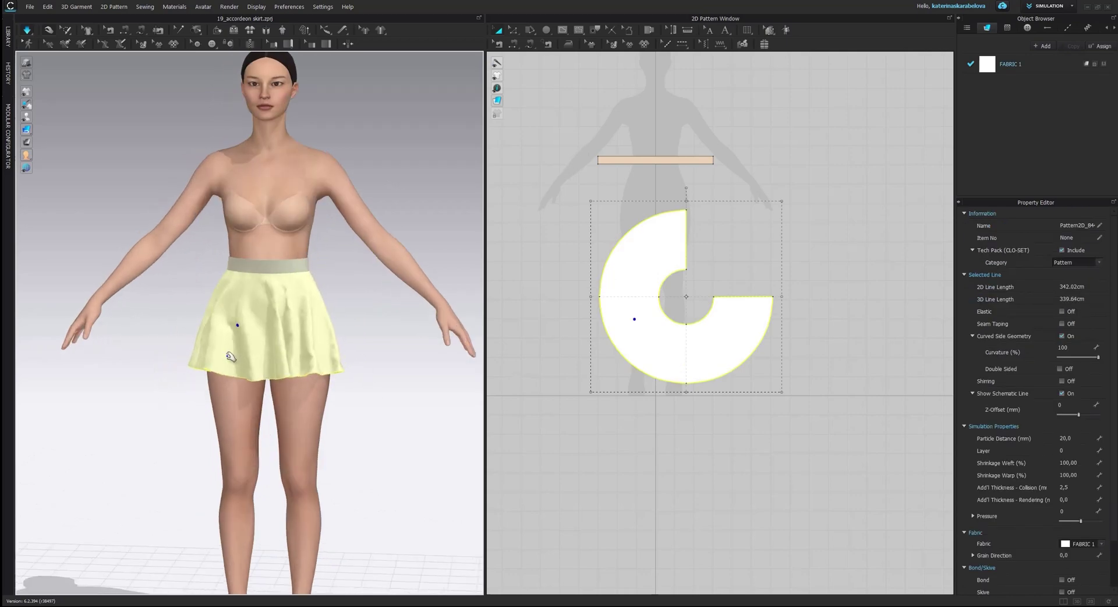
right_click_drag(192, 326, 324, 357)
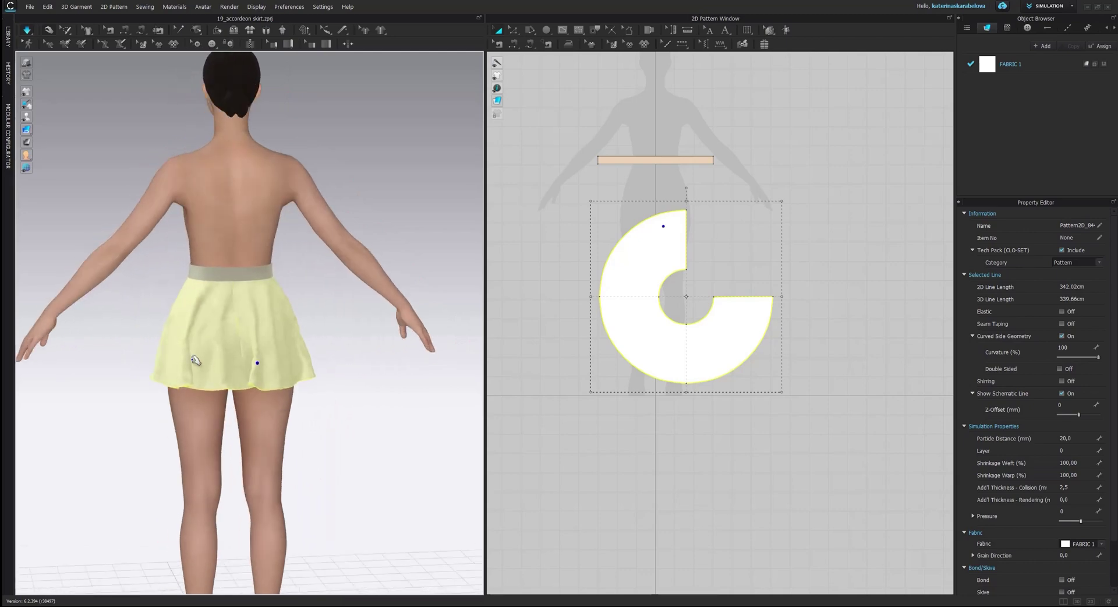
right_click_drag(282, 290, 429, 267)
left_click(429, 302)
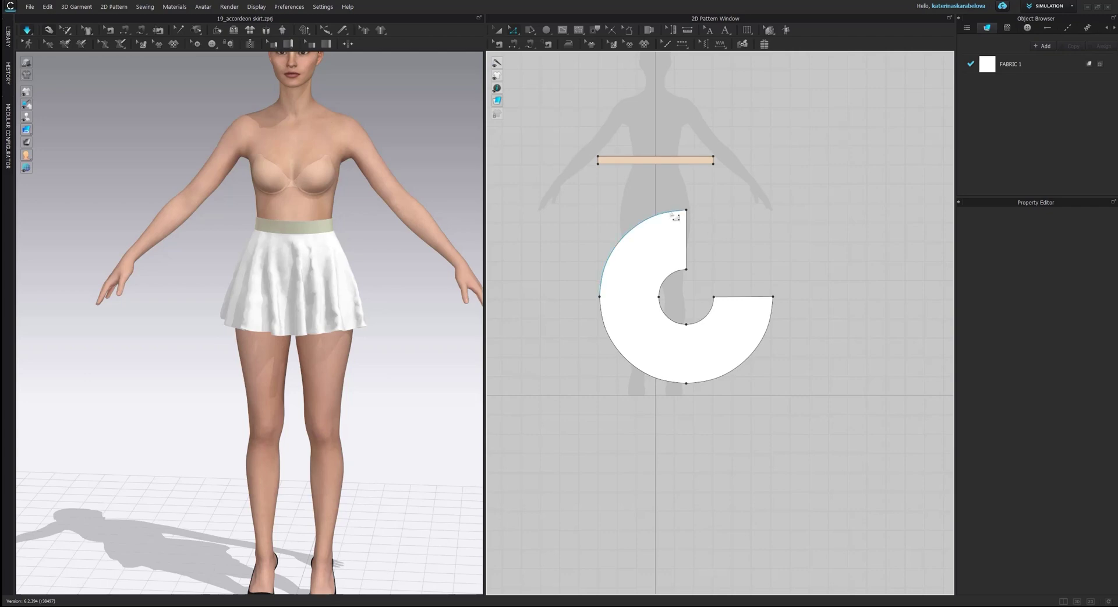
Select the skirt piece's vertical and horizontal straight edges together.
scroll(692, 210, "down", 1)
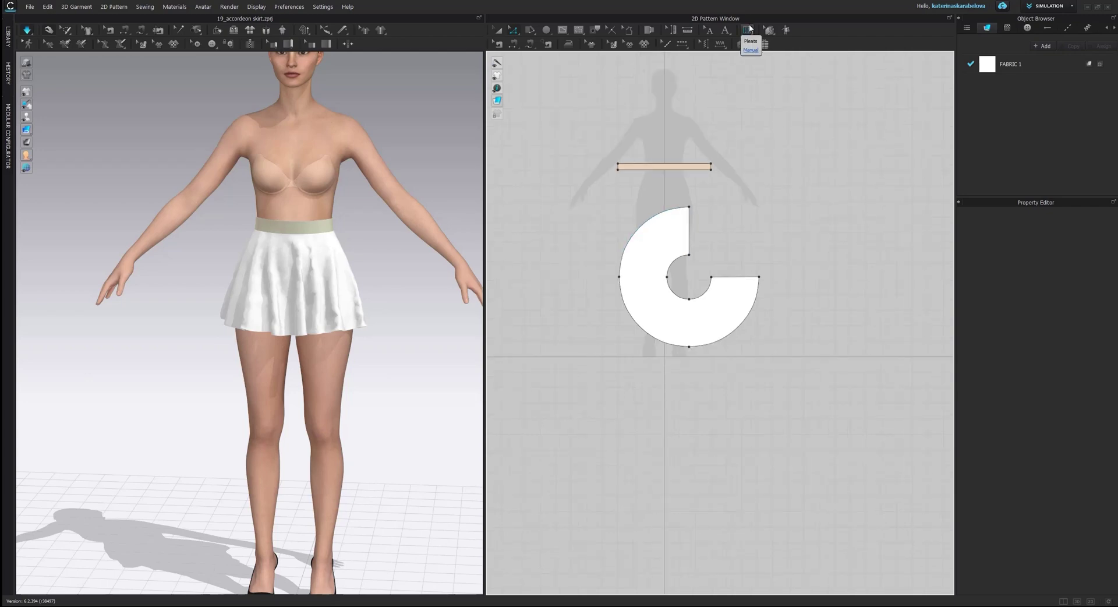
scroll(749, 206, "up", 3)
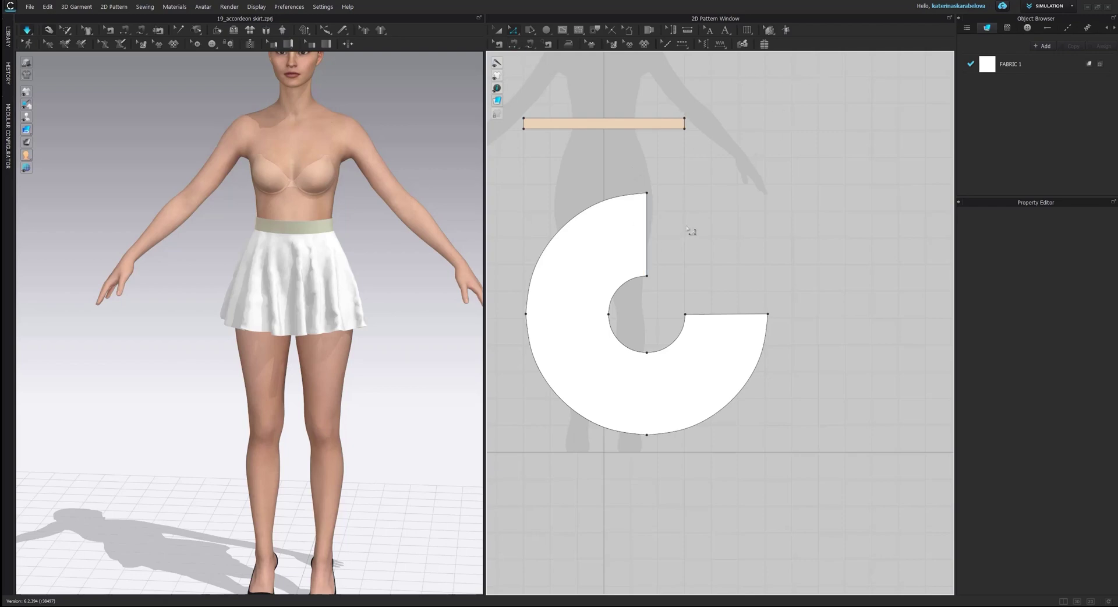
left_click(649, 233)
left_click(738, 315)
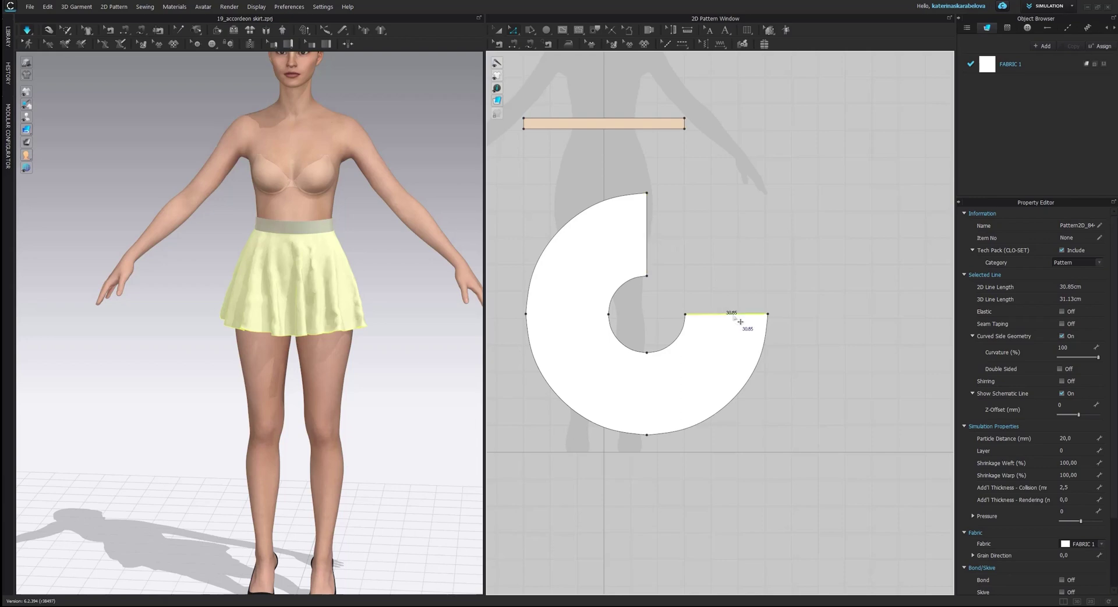
left_click(649, 252)
left_click(718, 315, "shift")
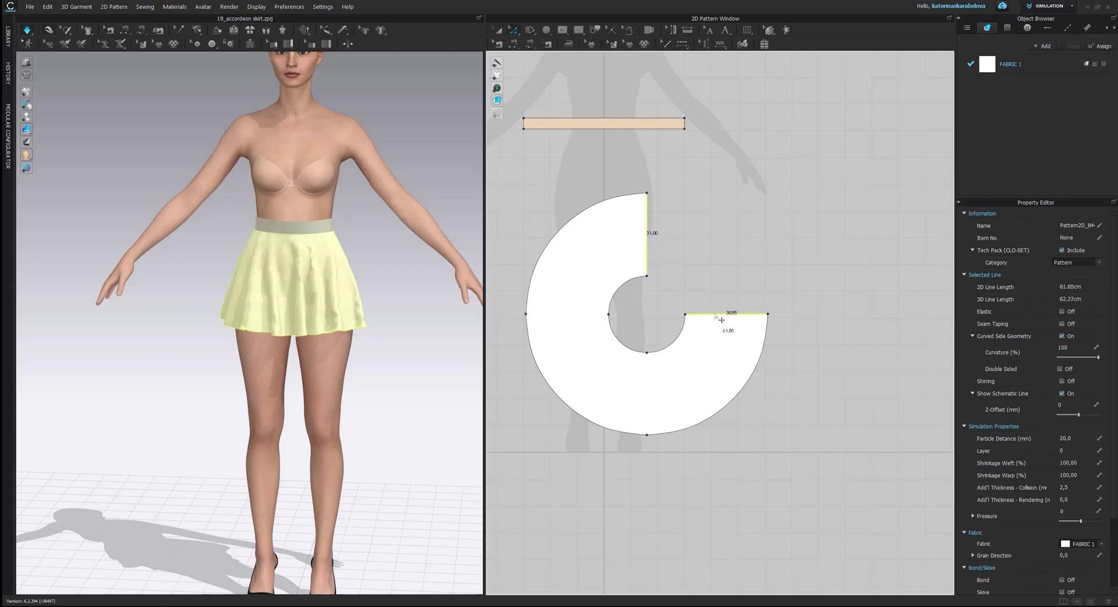
Distribute internal lines between the selected edges with Number of Offsets set to 50.
right_click(649, 239)
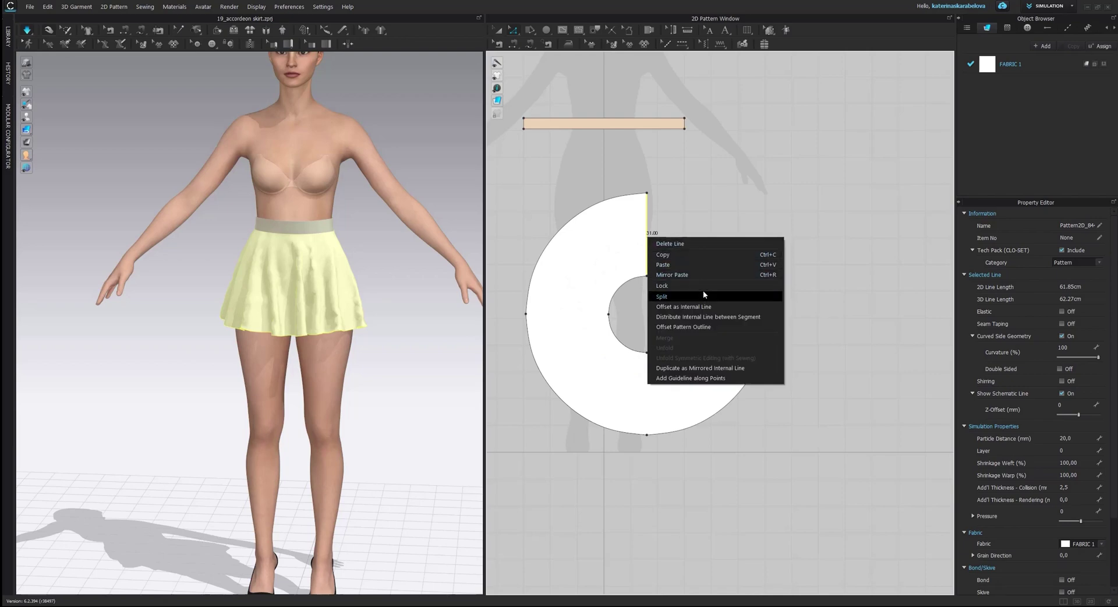
left_click(715, 319)
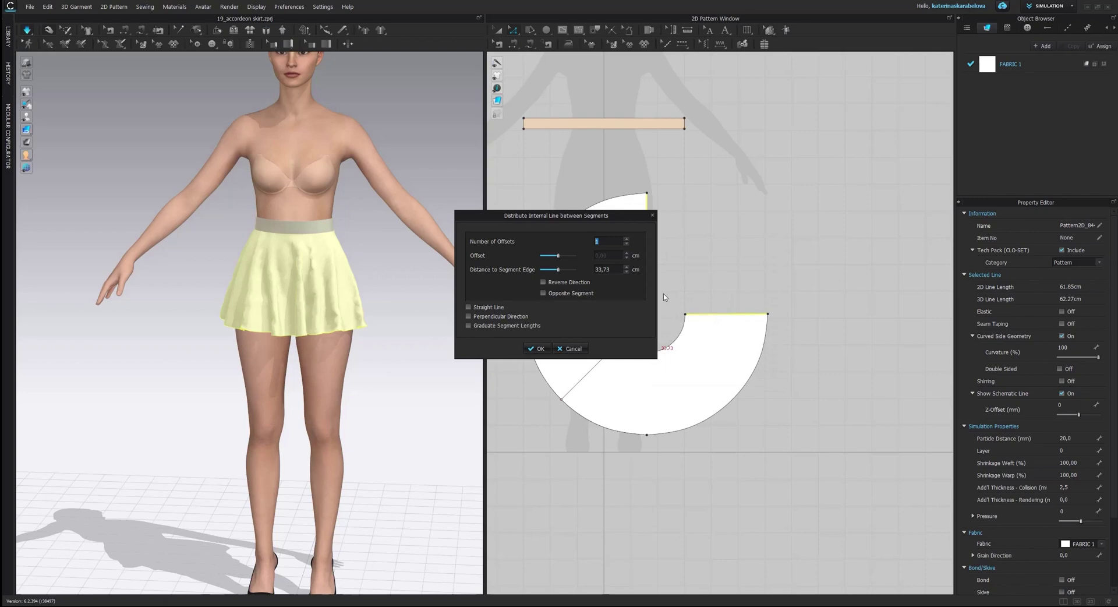
left_click_drag(610, 214, 397, 199)
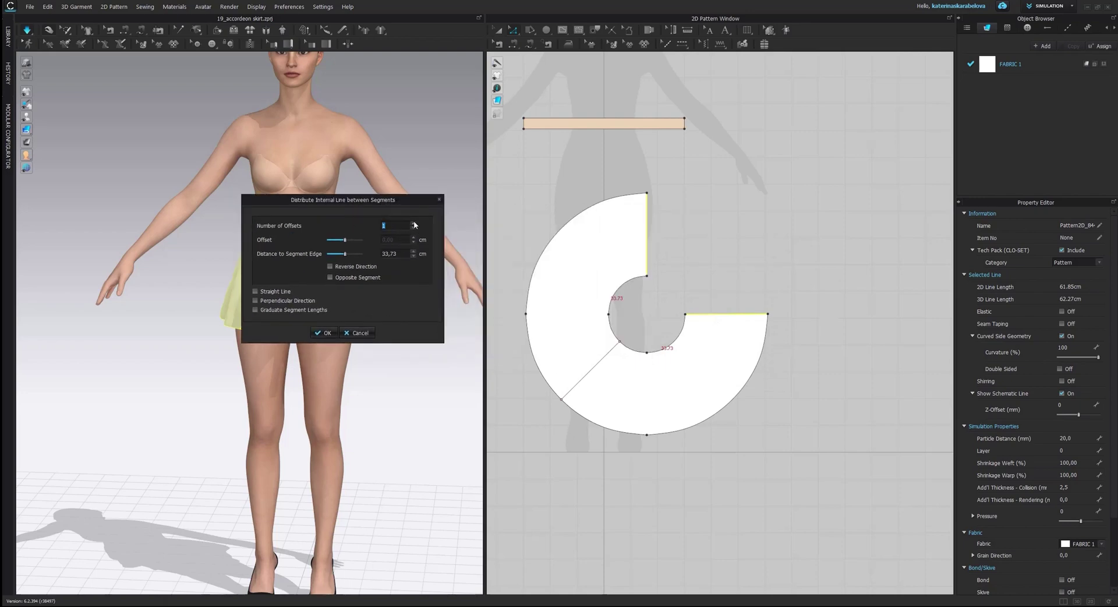
left_click(413, 223)
left_click(413, 223)
left_click(413, 223)
left_click(413, 223)
left_click(413, 223)
left_click(413, 223)
left_click(414, 223)
left_click(413, 223)
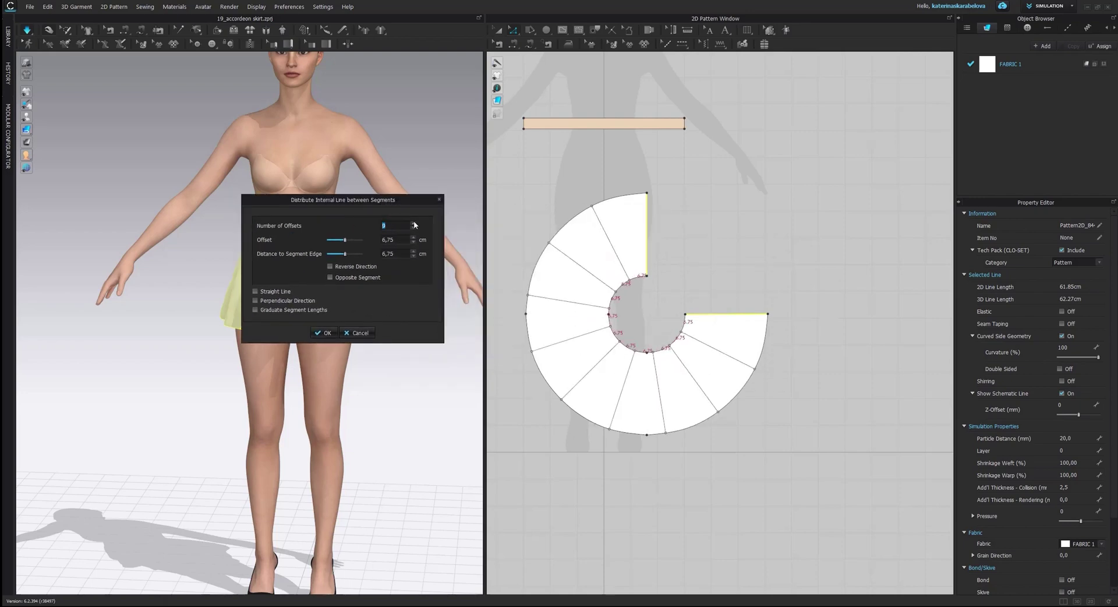
left_click(413, 223)
left_click(414, 223)
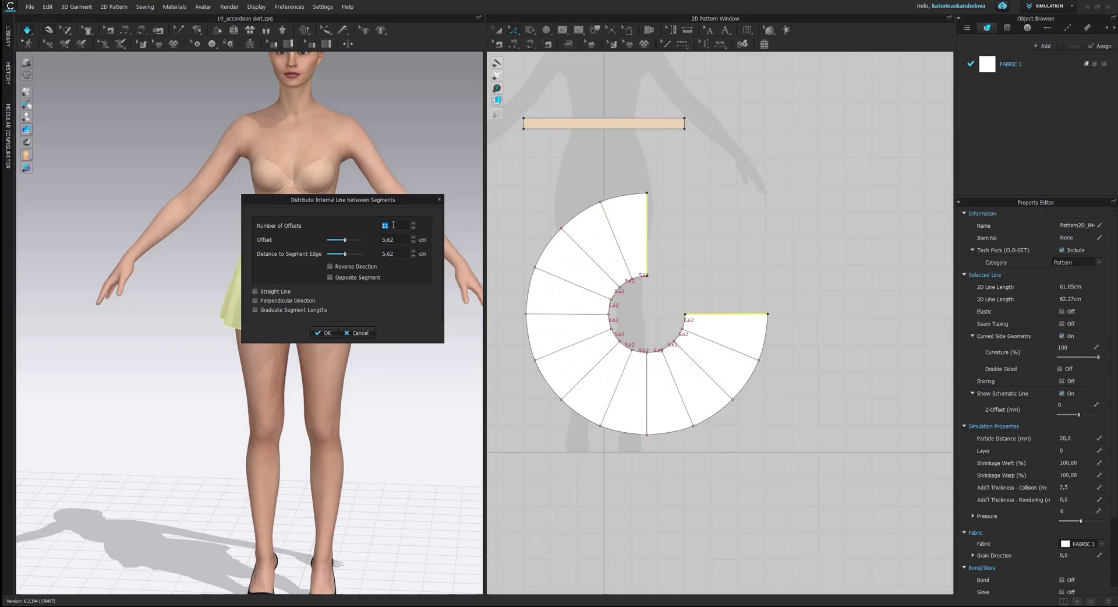
type("60")
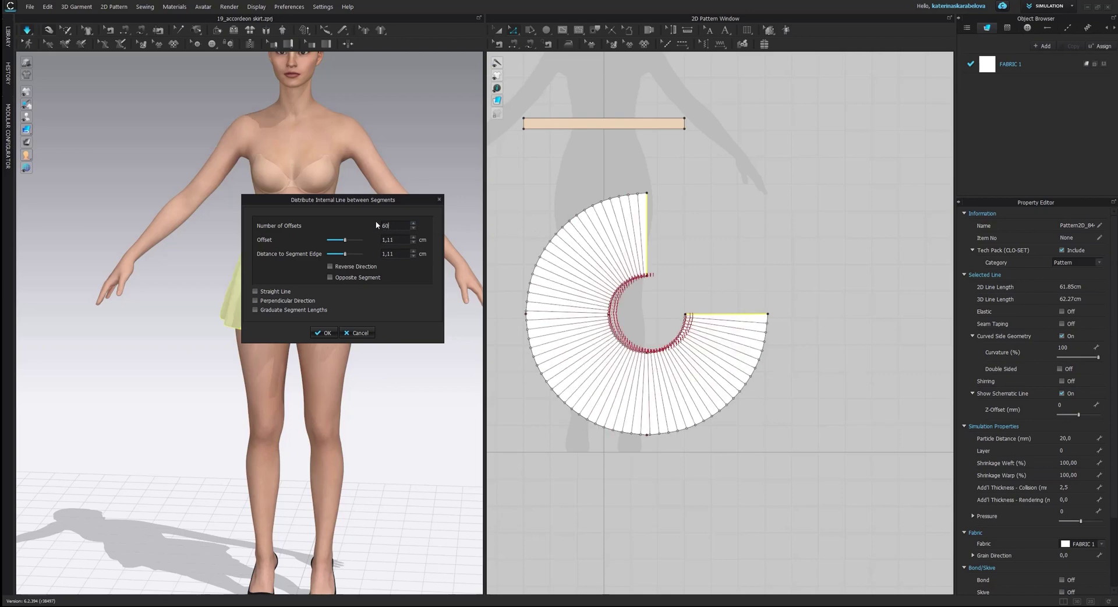
key("BackSpace")
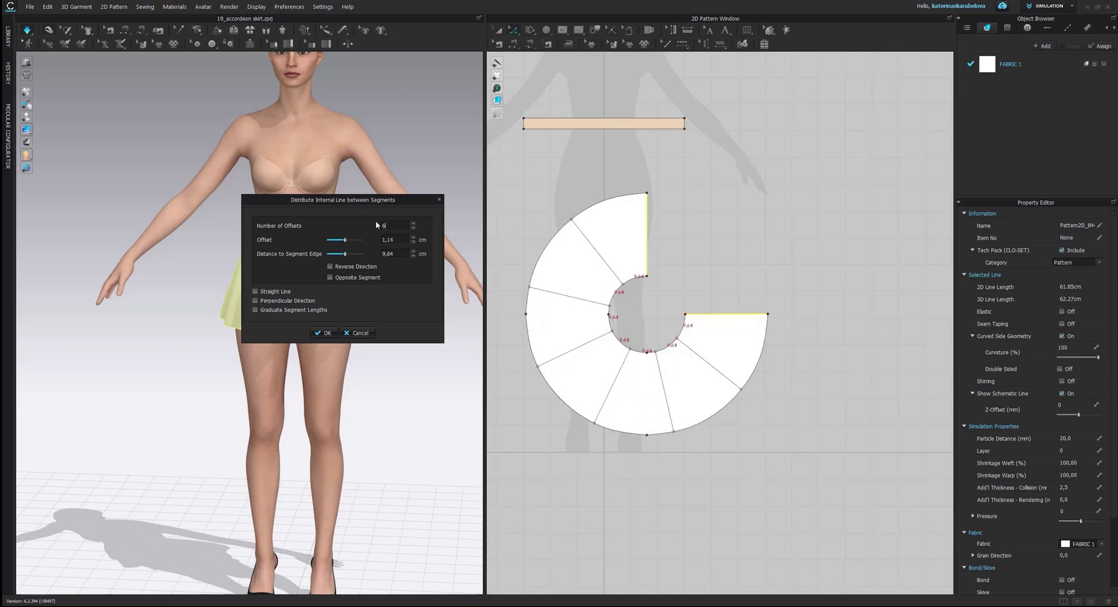
type("50")
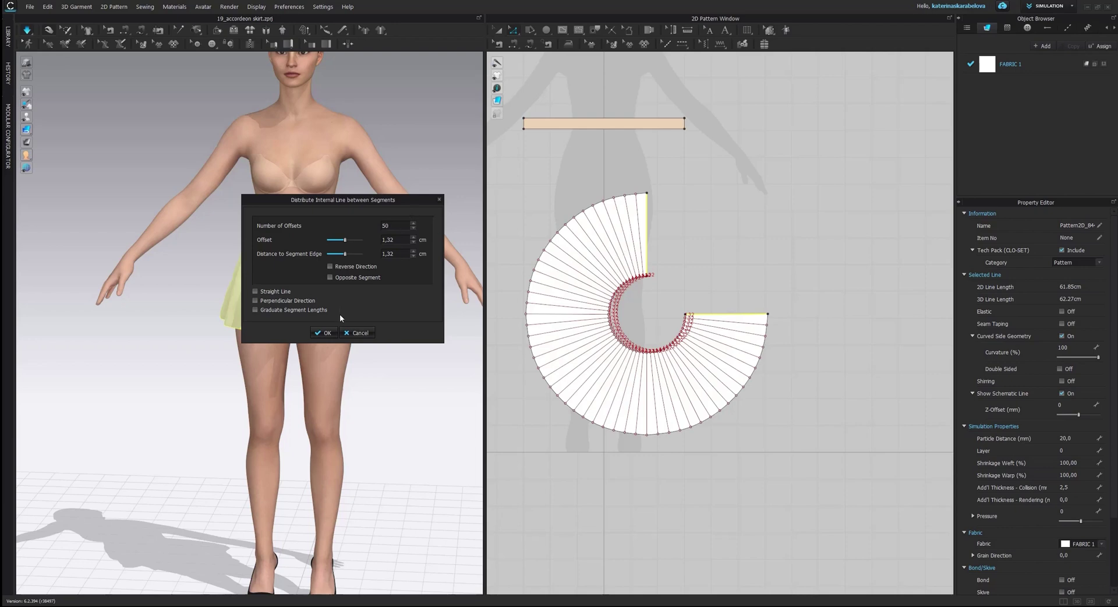
Apply the 50 distributed fold lines to the skirt piece and start the simulation.
left_click(326, 332)
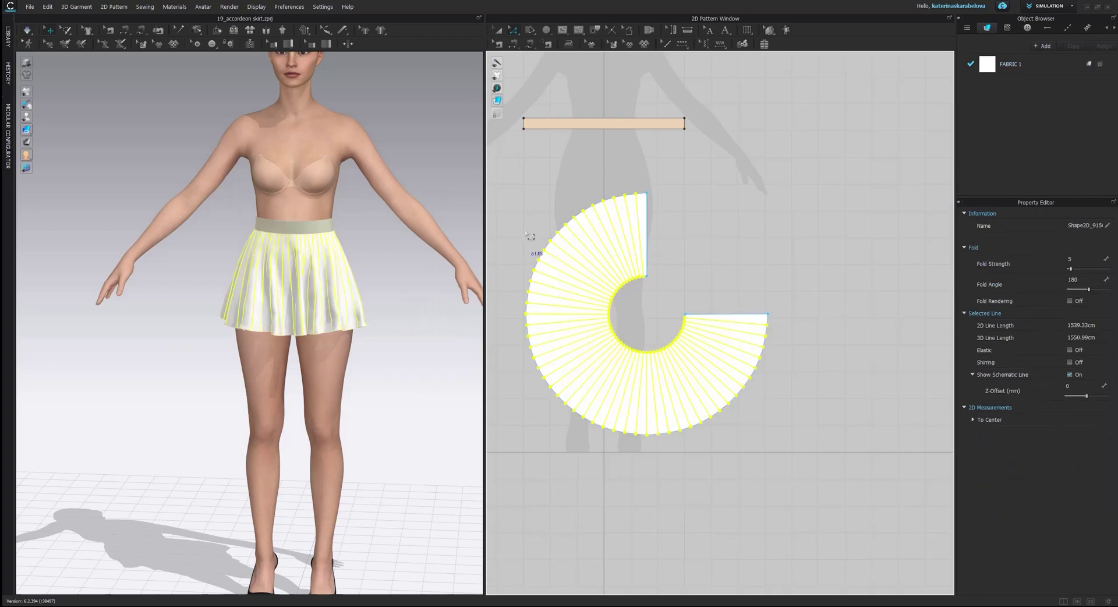
left_click(412, 274)
scroll(415, 274, "down", 3)
key("space")
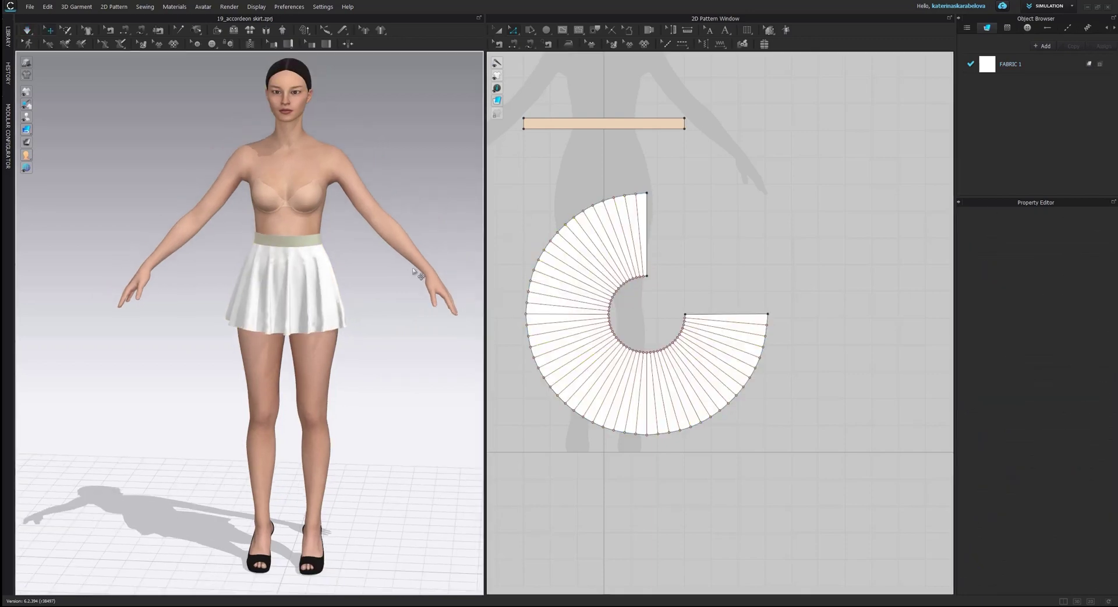
Zoom and pan the 2D pattern view to centre the skirt piece.
scroll(660, 289, "up", 2)
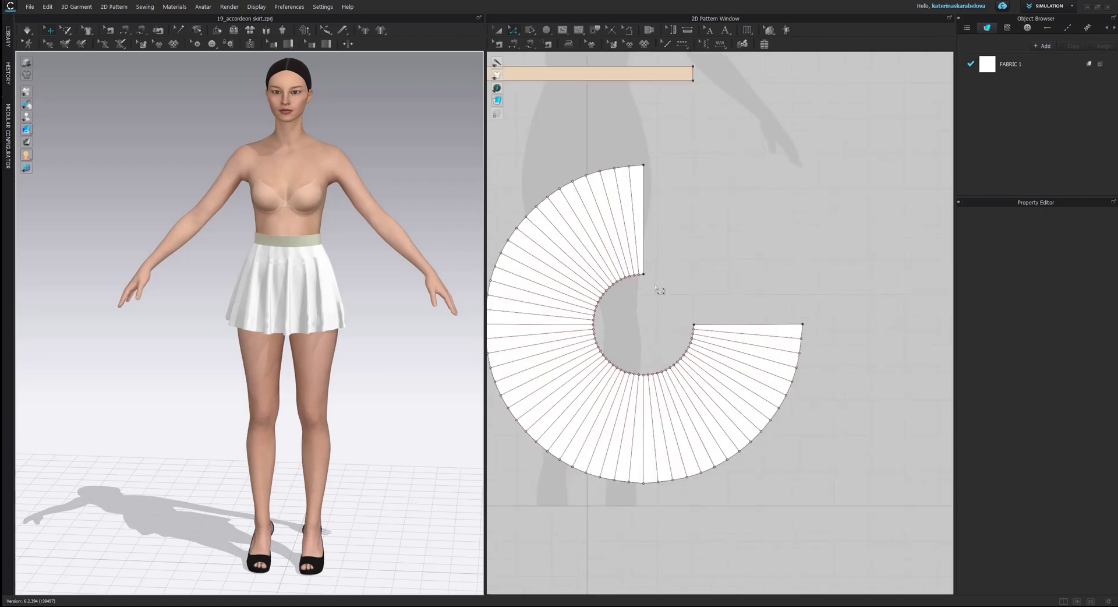
right_click_drag(678, 280, 739, 272)
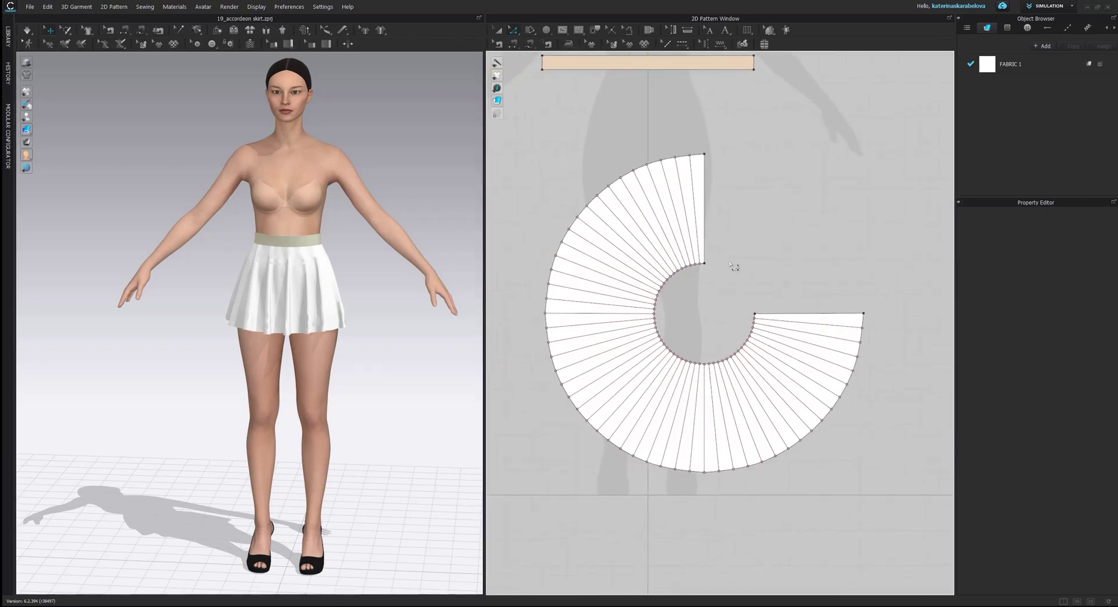
scroll(732, 265, "up", 2)
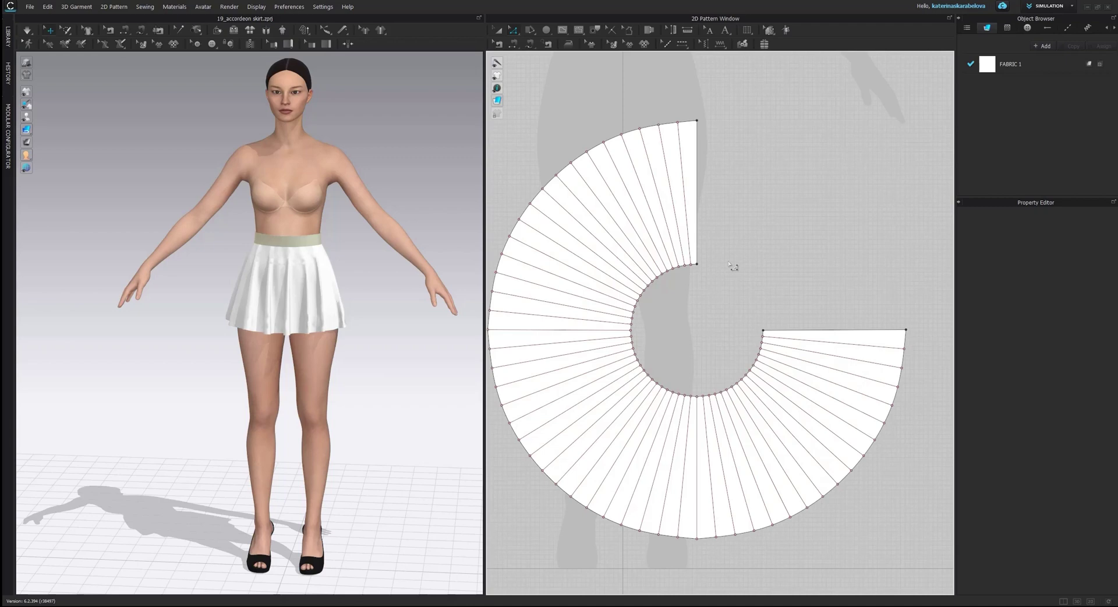
scroll(733, 265, "down", 2)
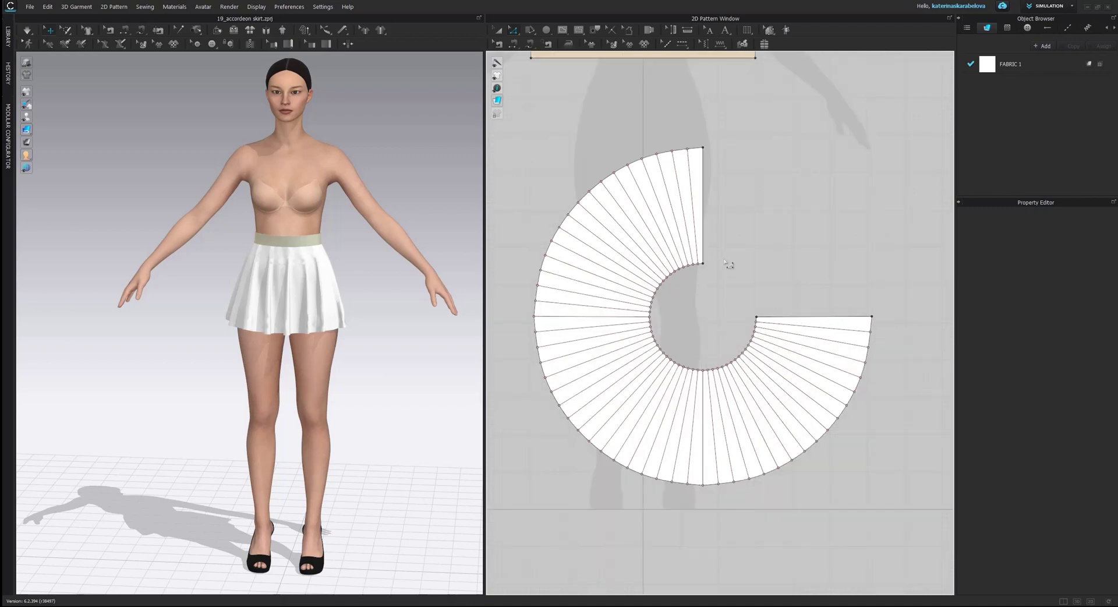
right_click_drag(736, 306, 735, 277)
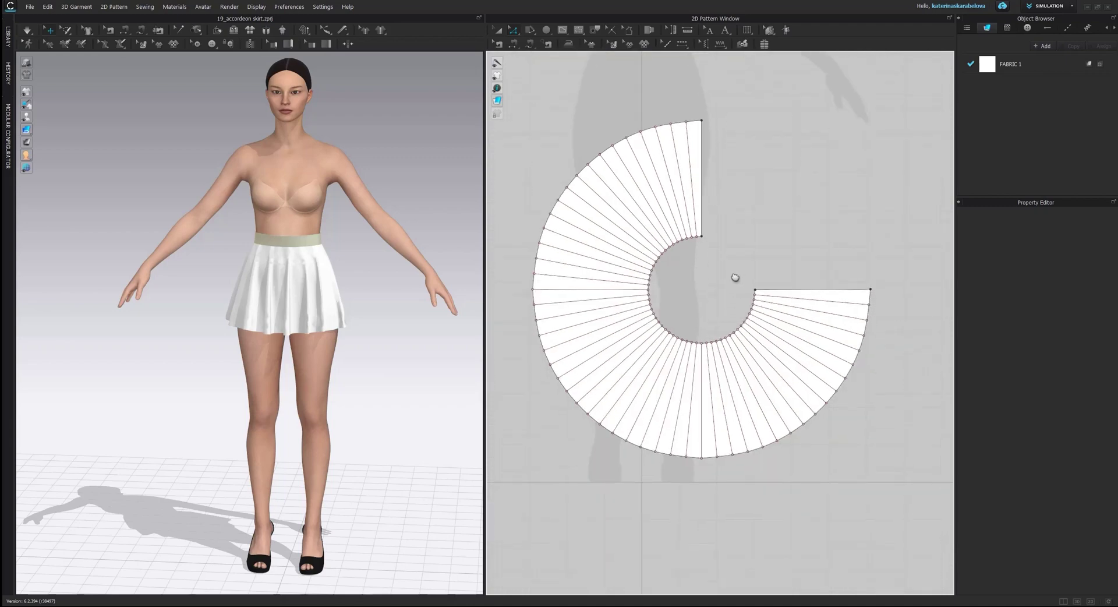
scroll(732, 265, "up", 2)
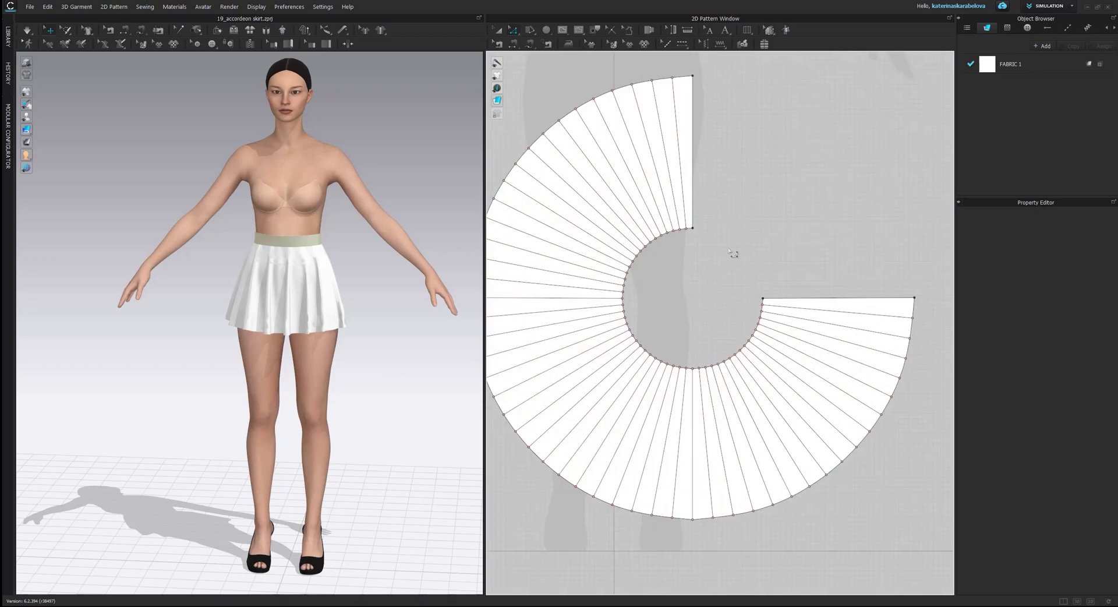
Select alternate fold lines from the top side edge down the skirt's left arc.
left_click(689, 216)
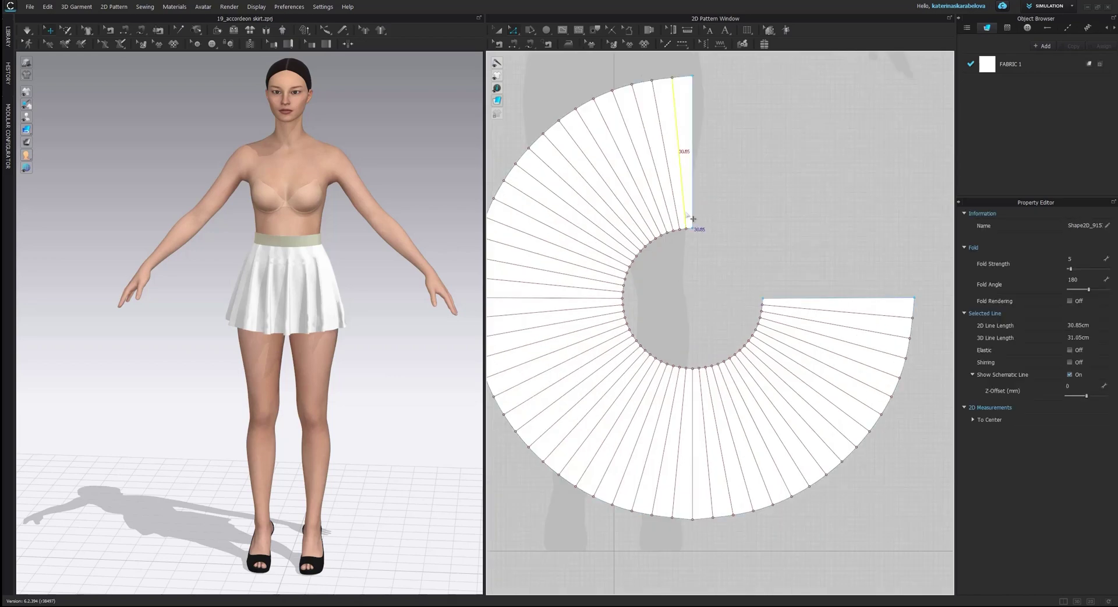
left_click(667, 215, "shift")
left_click(653, 225, "shift")
left_click(644, 235, "shift")
left_click(638, 249, "shift")
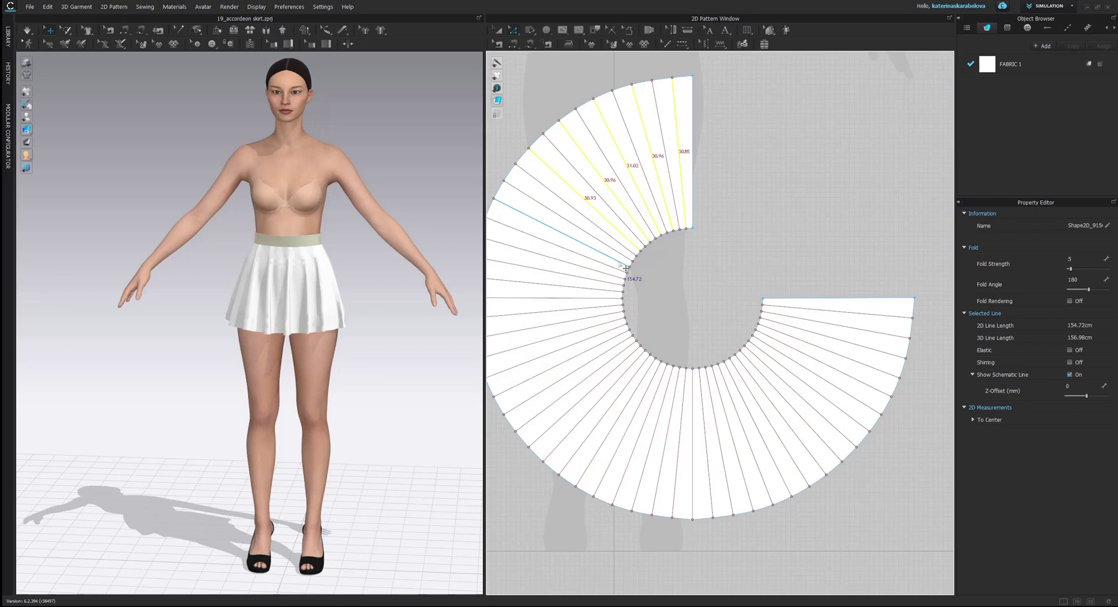
left_click(630, 261, "shift")
left_click(625, 271, "shift")
left_click(622, 284, "shift")
left_click(618, 300, "shift")
left_click(623, 313, "shift")
left_click(626, 327, "shift")
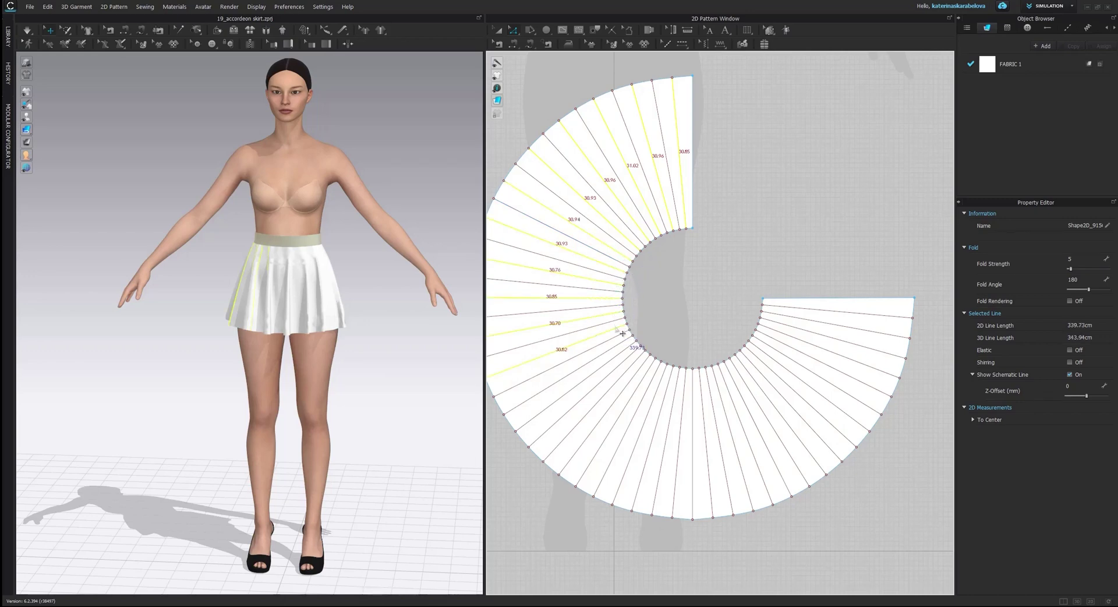
left_click(633, 347, "shift")
left_click(638, 351, "shift")
Add the alternate fold lines along the bottom and right, then set their fold angle to 360.
left_click(646, 356, "shift")
left_click(654, 374, "shift")
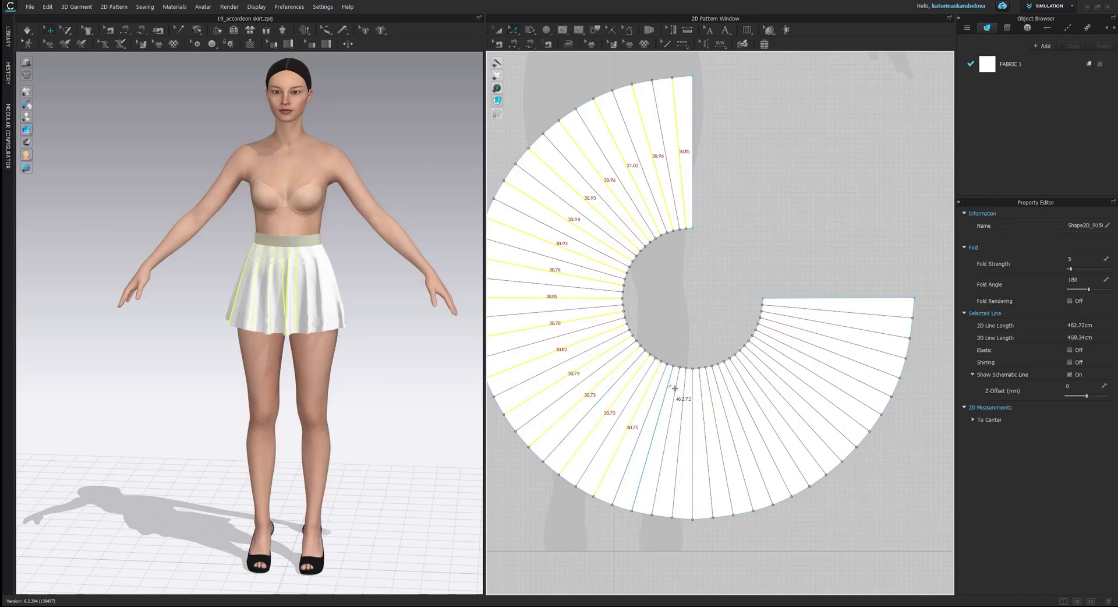
left_click(669, 379, "shift")
left_click(683, 387, "shift")
left_click(702, 387, "shift")
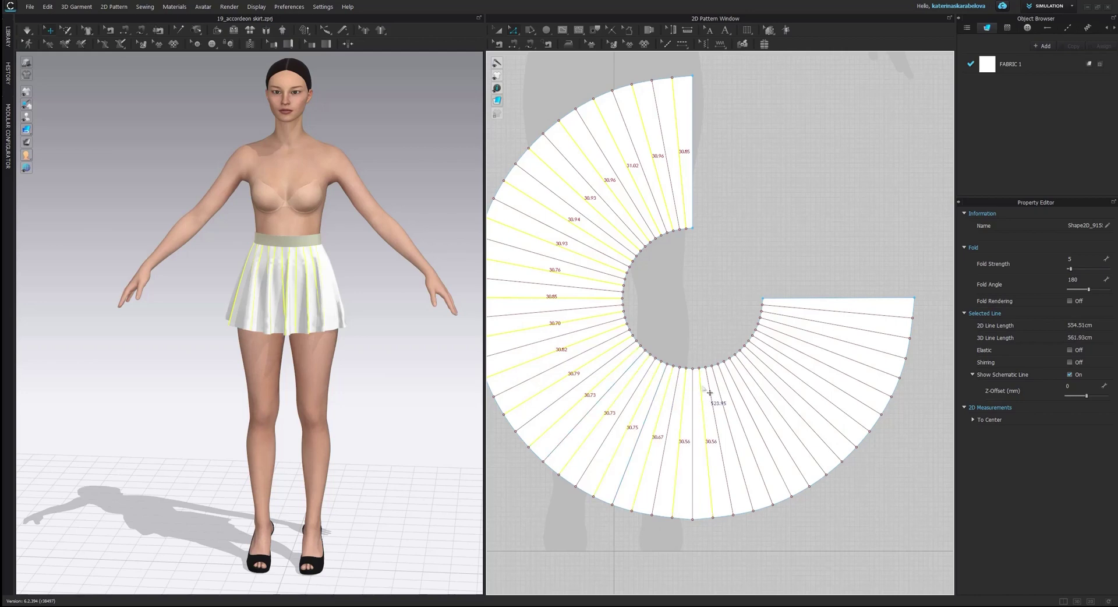
left_click(723, 389, "shift")
left_click(741, 385, "shift")
left_click(754, 367, "shift")
left_click(769, 348, "shift")
left_click(777, 339, "shift")
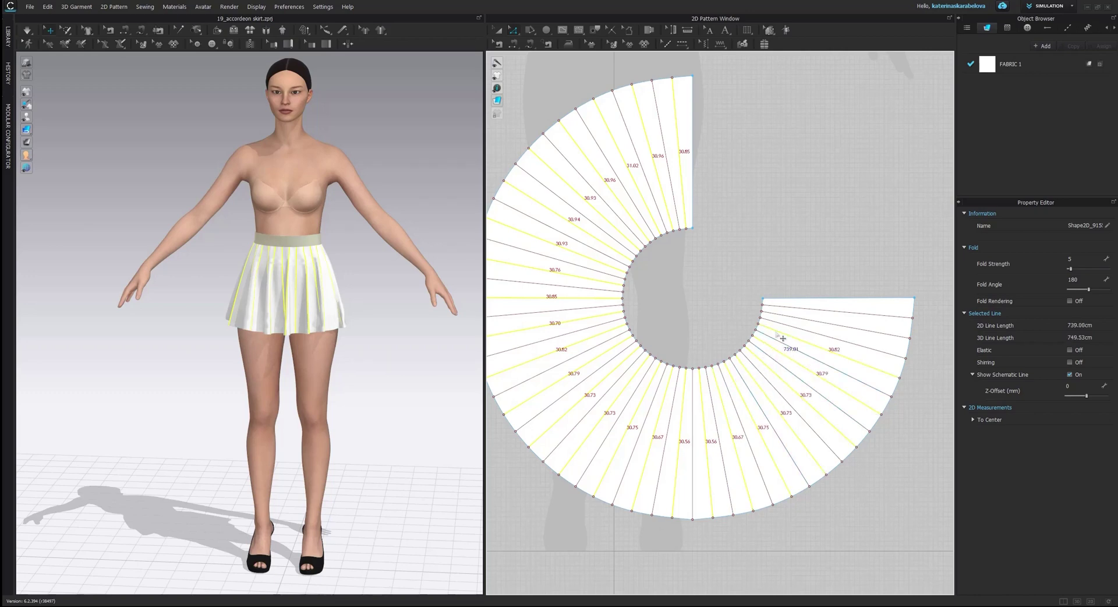
left_click(786, 328, "shift")
left_click(788, 323, "shift")
left_click_drag(1089, 294, 1101, 295)
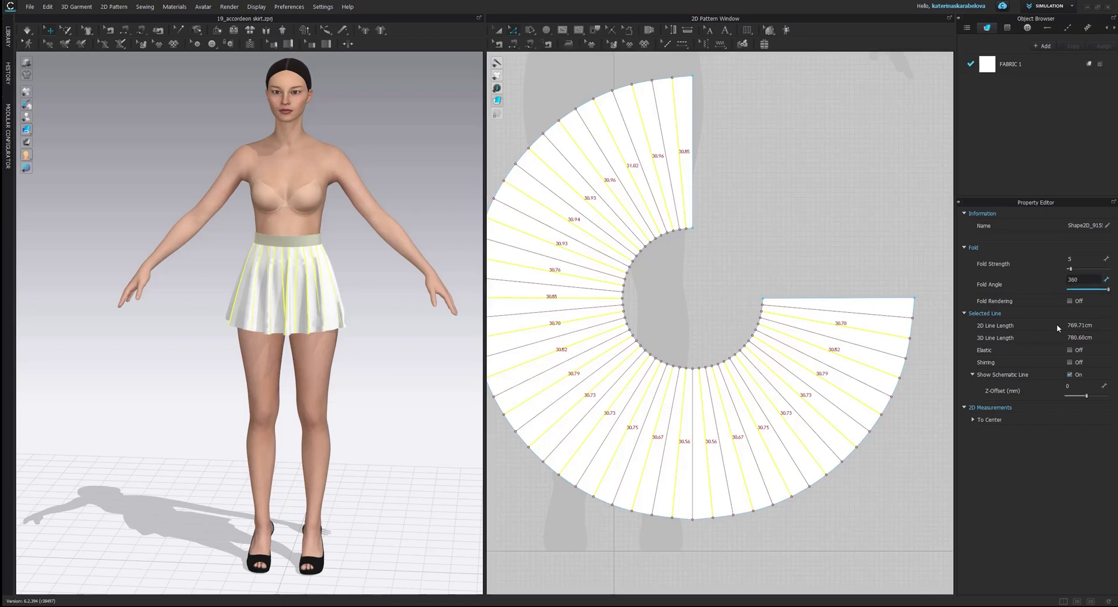
left_click(810, 202)
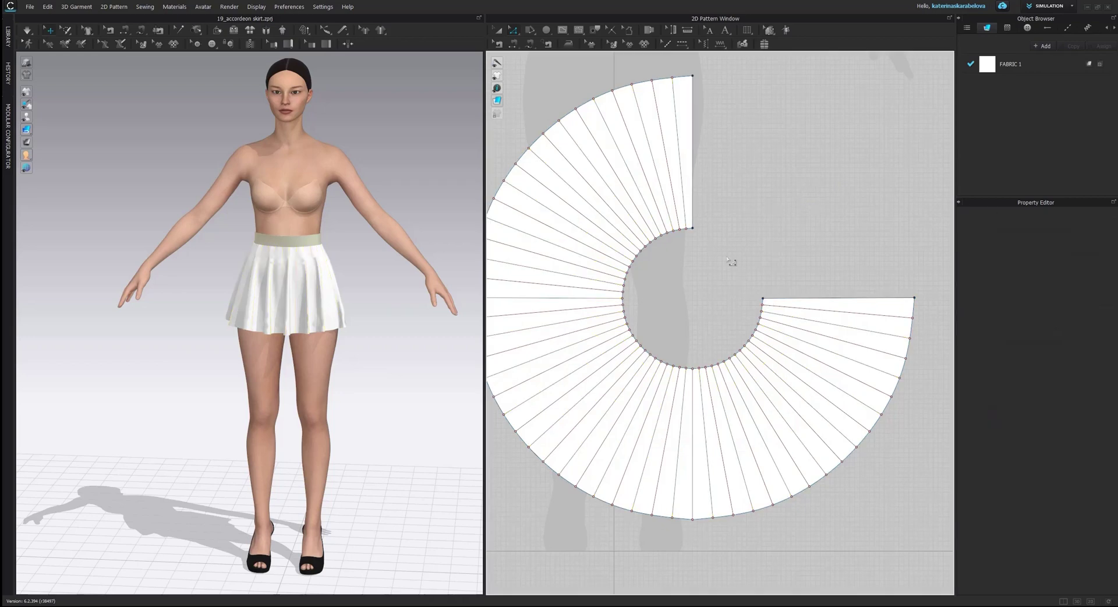
Select the in-between fold lines on the skirt piece and set their fold angle to 0.
scroll(684, 223, "up", 2)
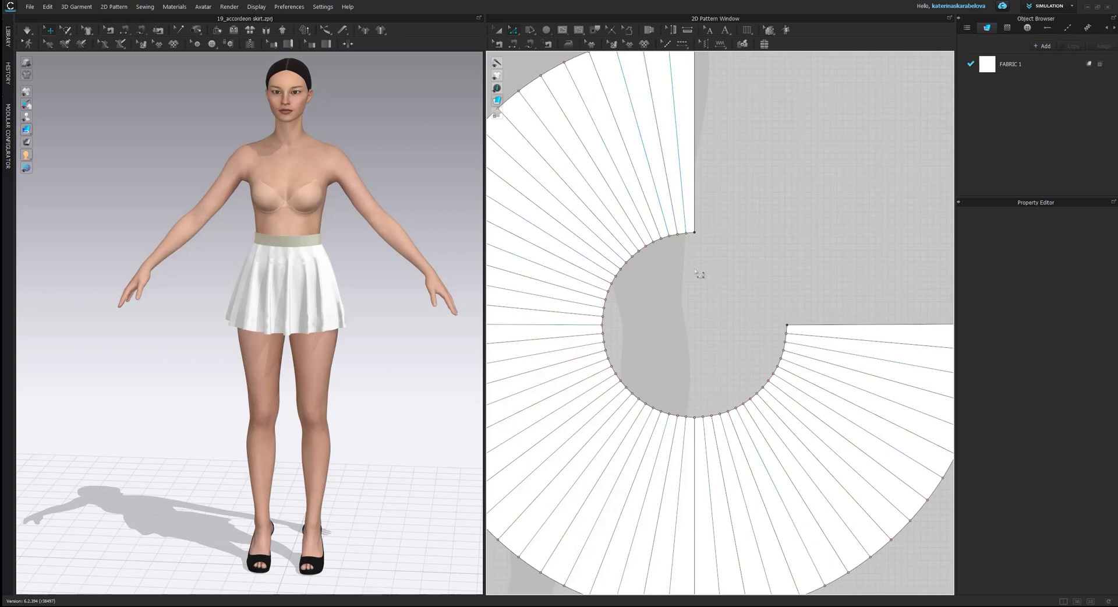
left_click(685, 233)
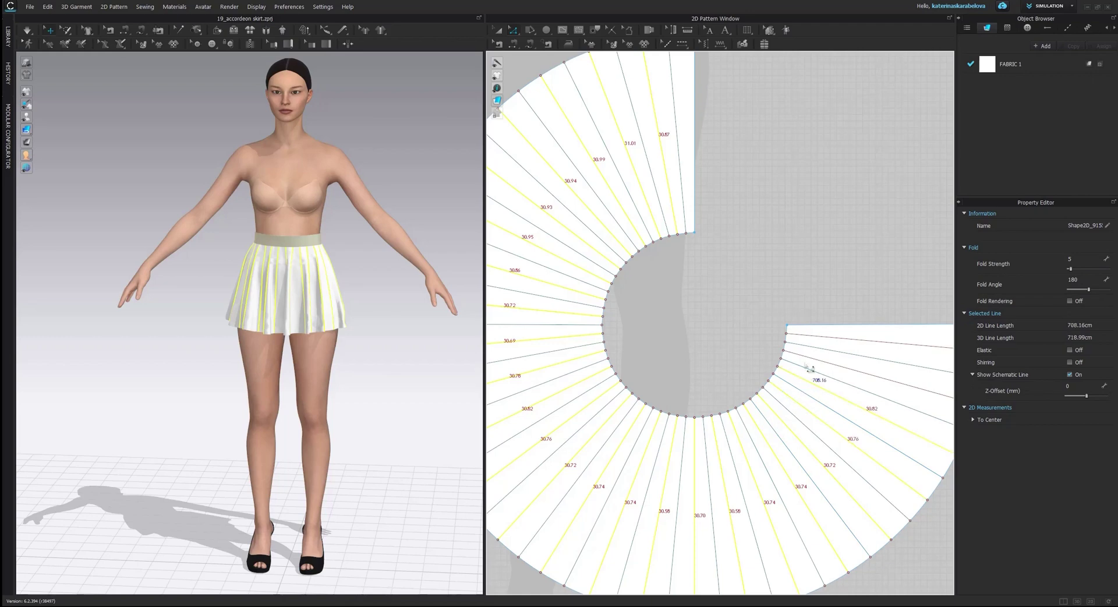
left_click(811, 342)
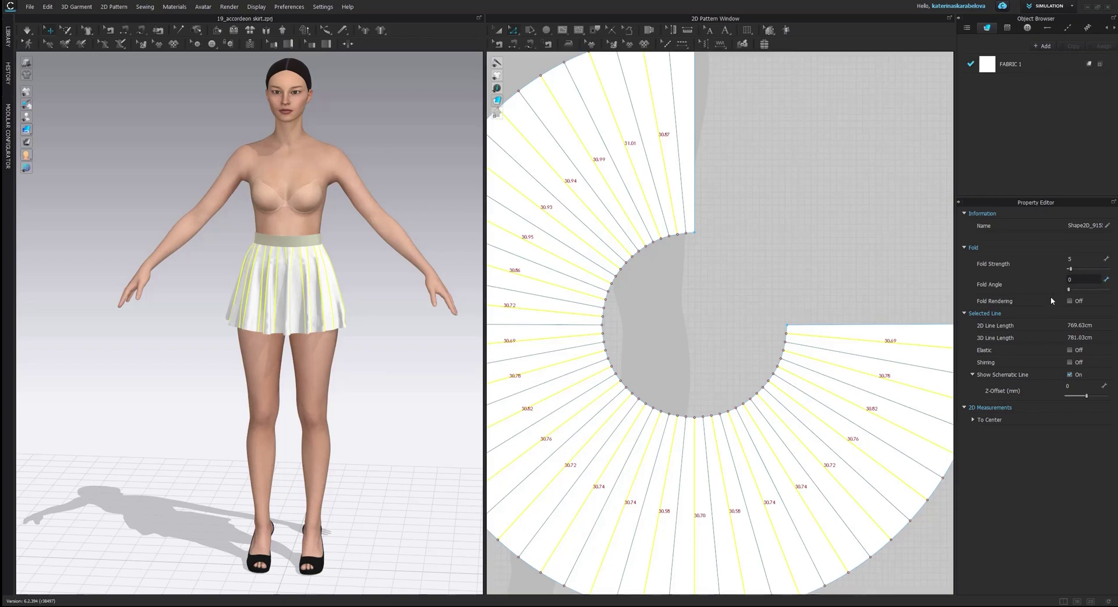
left_click(761, 253)
In front view, drag Silk Smooth Red from the Library's Silk fabrics onto the patterns.
scroll(764, 256, "down", 4)
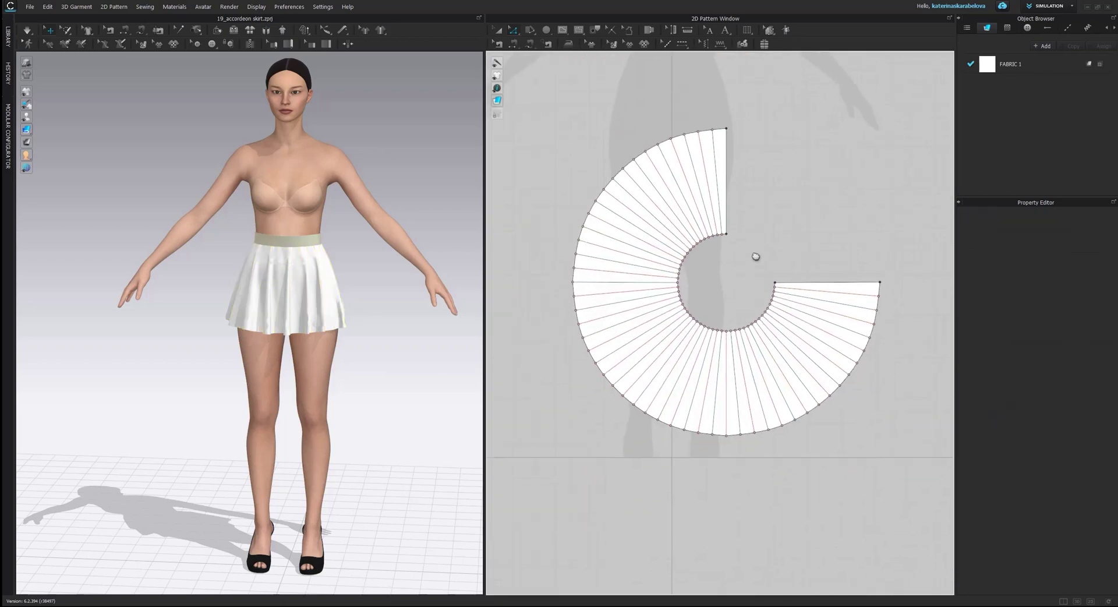
scroll(317, 257, "up", 8)
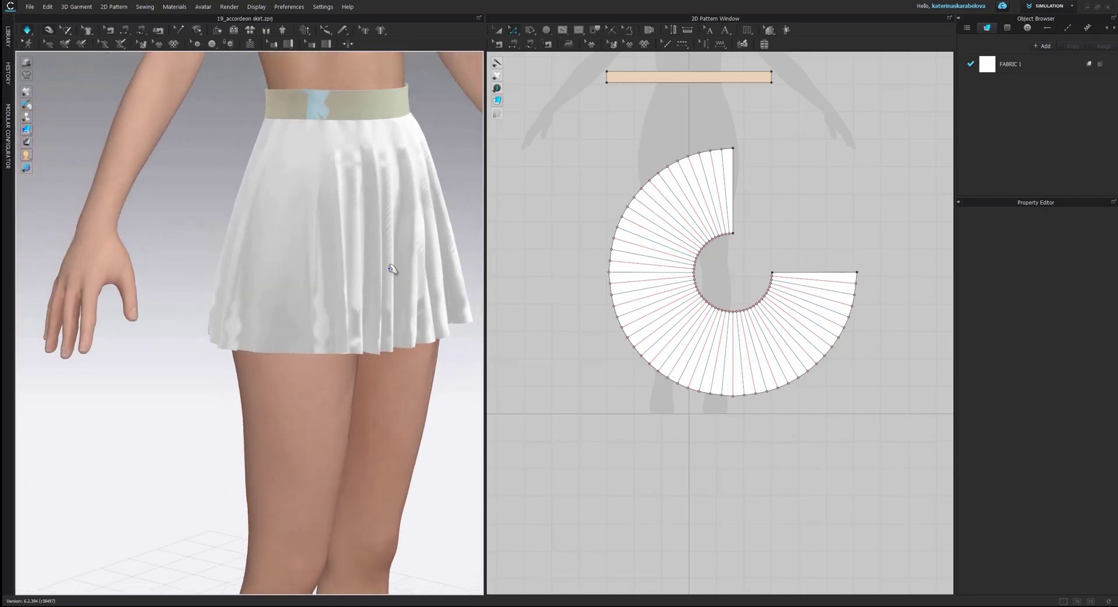
key("2")
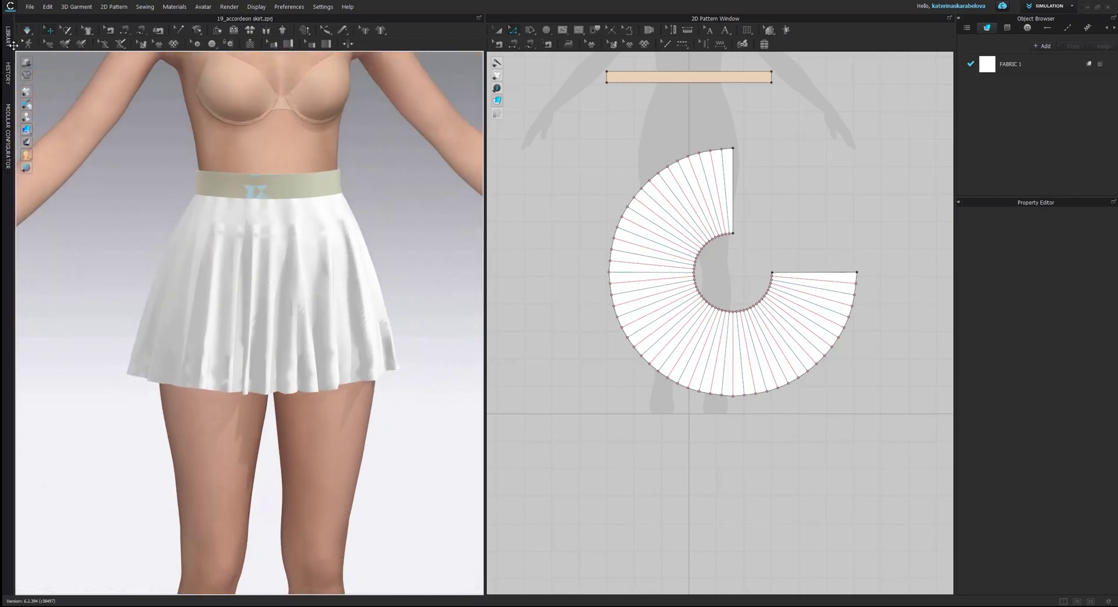
left_click(7, 36)
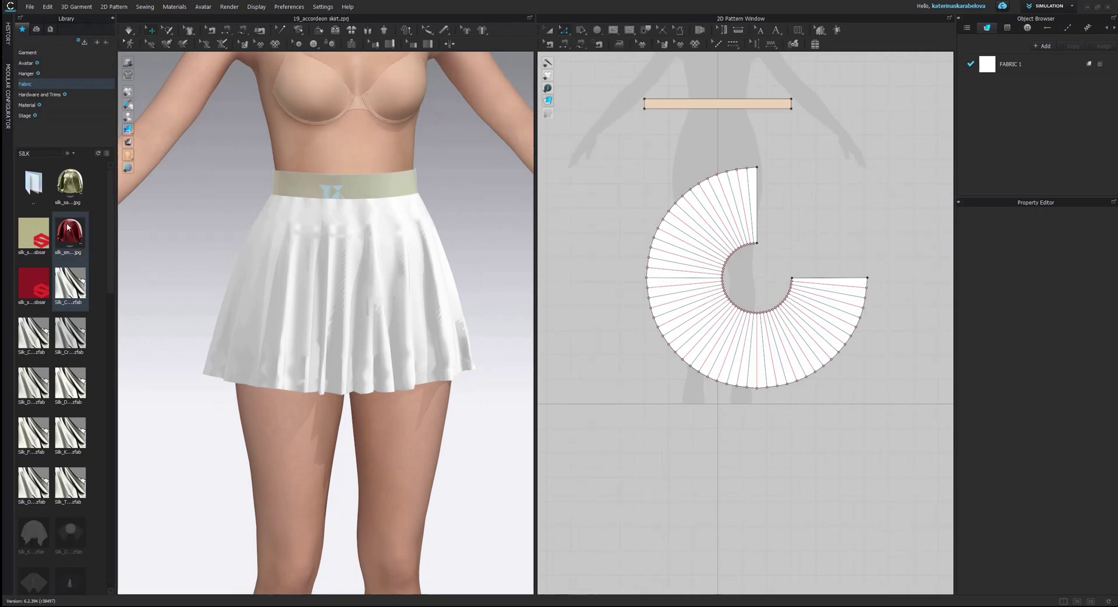
left_click_drag(33, 286, 990, 65)
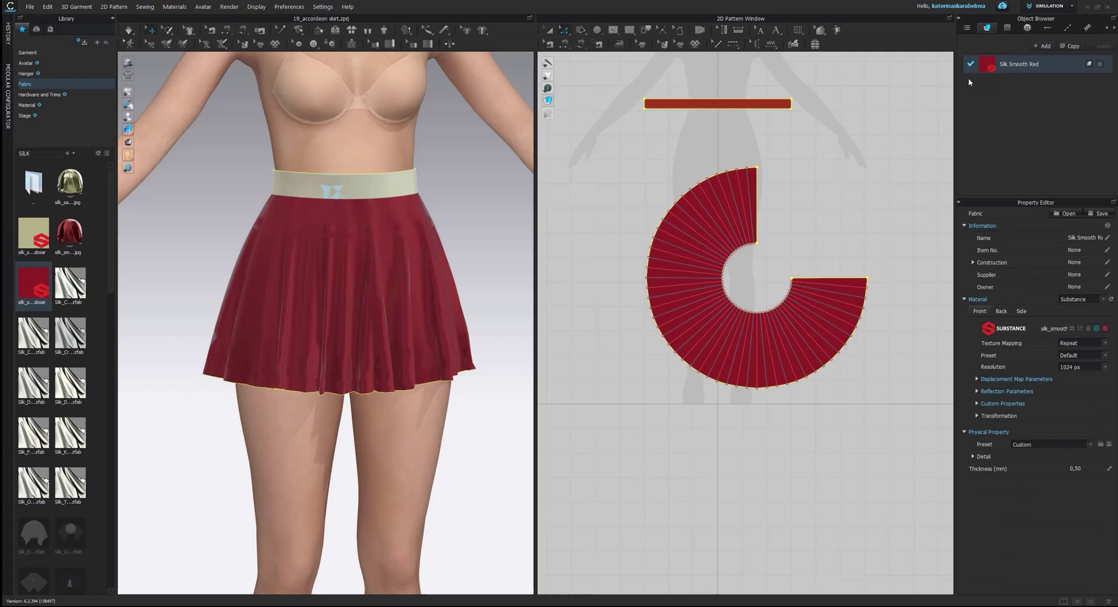
left_click(112, 19)
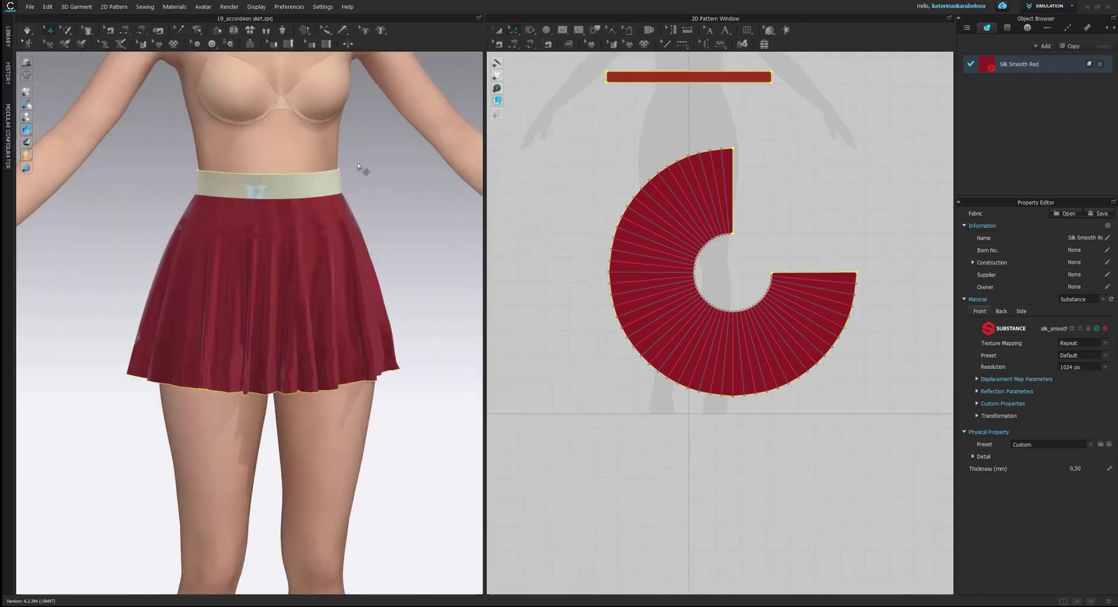
scroll(362, 175, "up", 2)
scroll(359, 229, "up", 2)
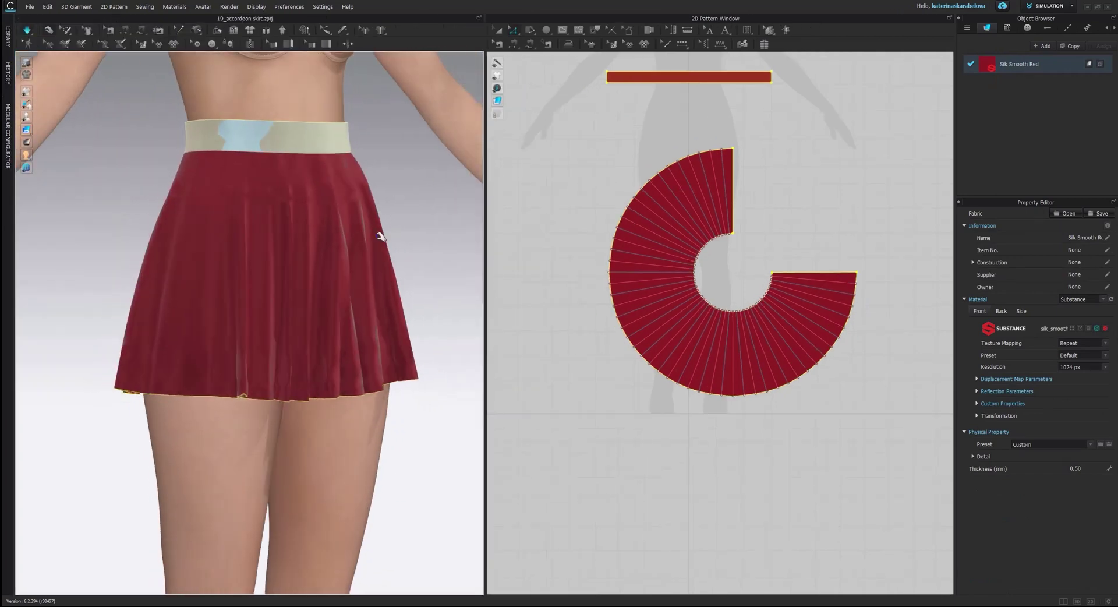
left_click(354, 244)
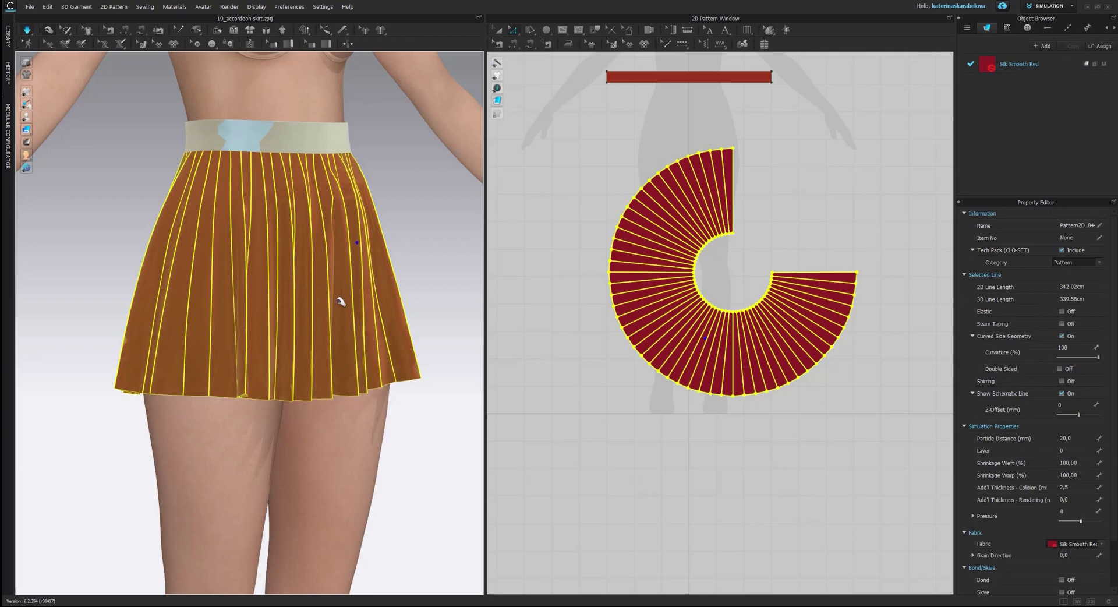
Simulate the red skirt, then select the skirt piece and its internal lines.
left_click(460, 236)
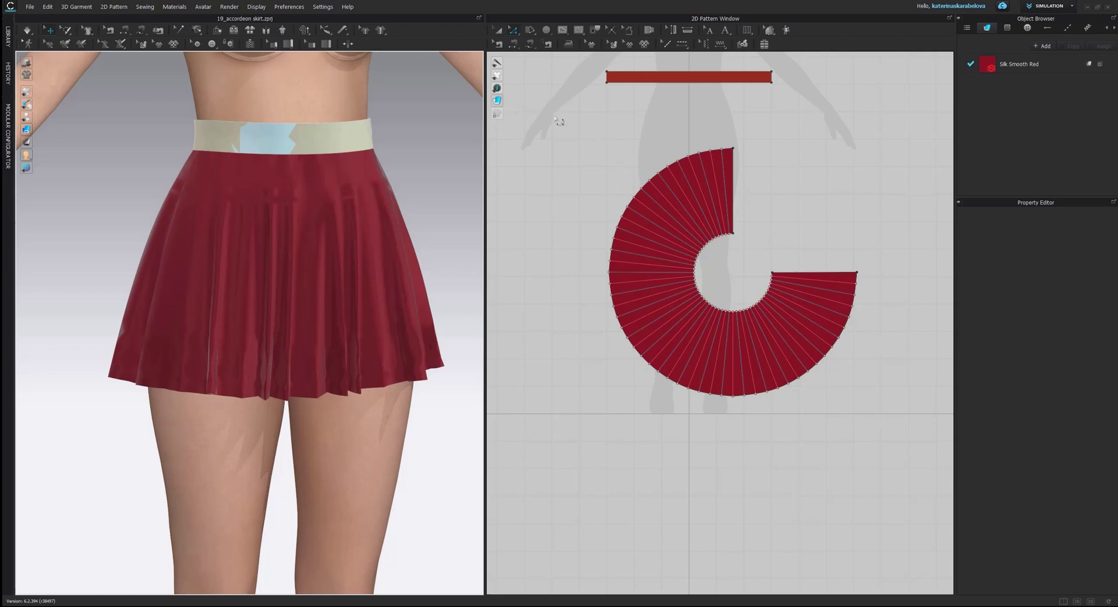
left_click_drag(546, 105, 990, 511)
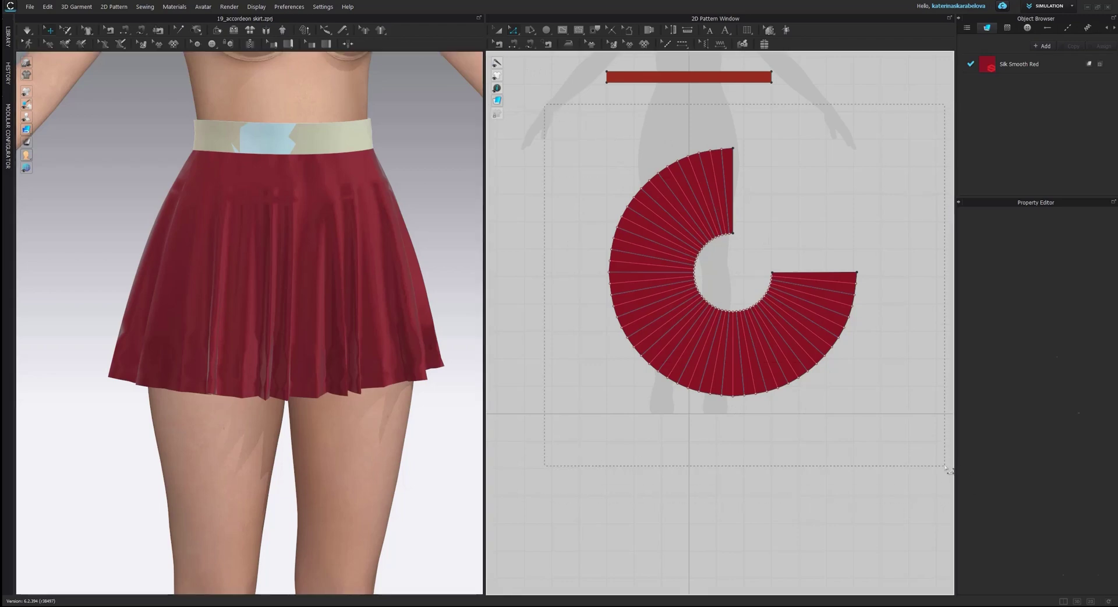
left_click_drag(948, 469, 948, 470)
scroll(674, 260, "up", 5)
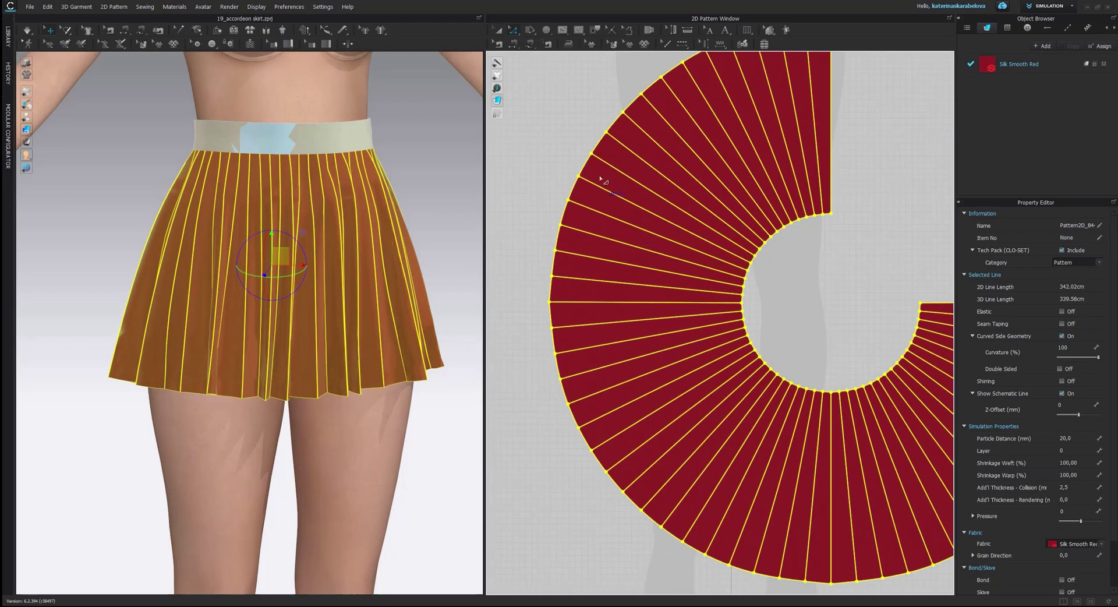
scroll(602, 180, "down", 3)
left_click(605, 161)
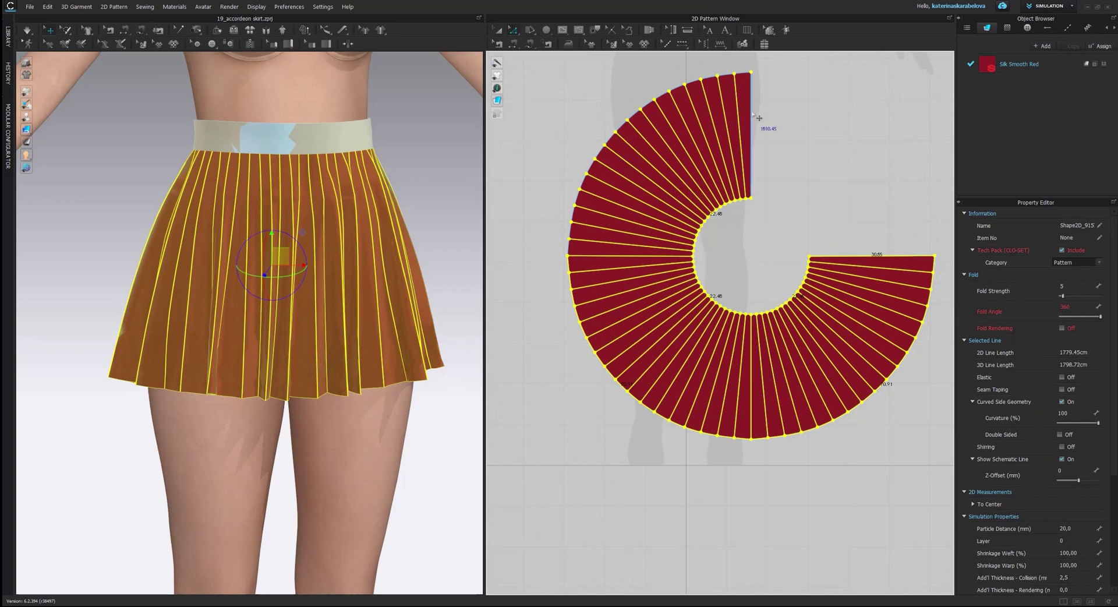
Remove the end edges, inner curves and outer hem from the selection.
left_click(839, 256)
scroll(815, 263, "up", 3)
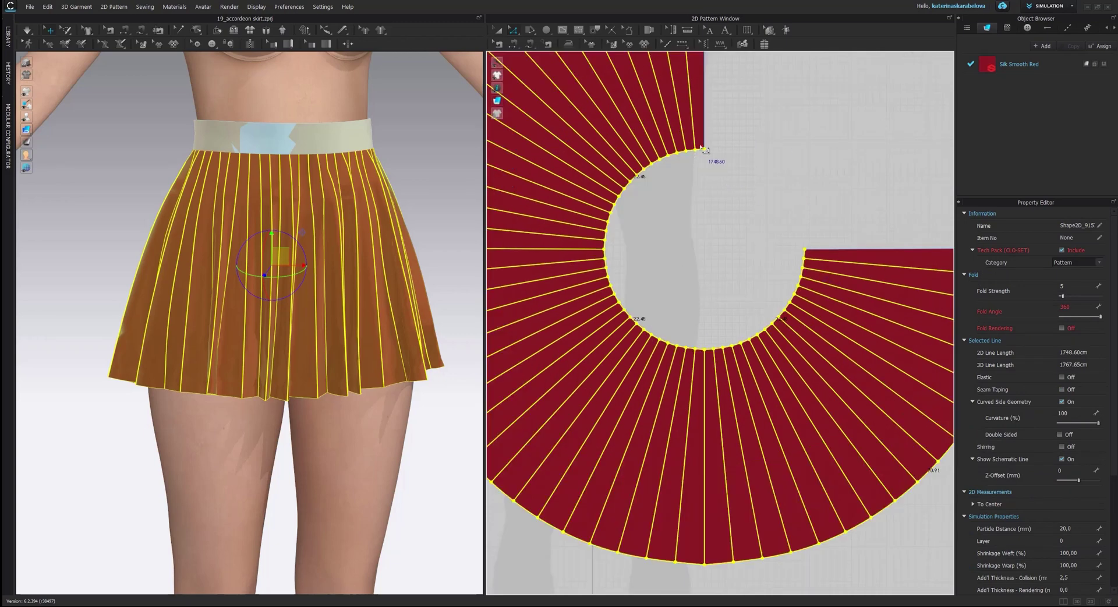
left_click(805, 291)
scroll(722, 291, "down", 3)
scroll(716, 294, "up", 3)
left_click(688, 277)
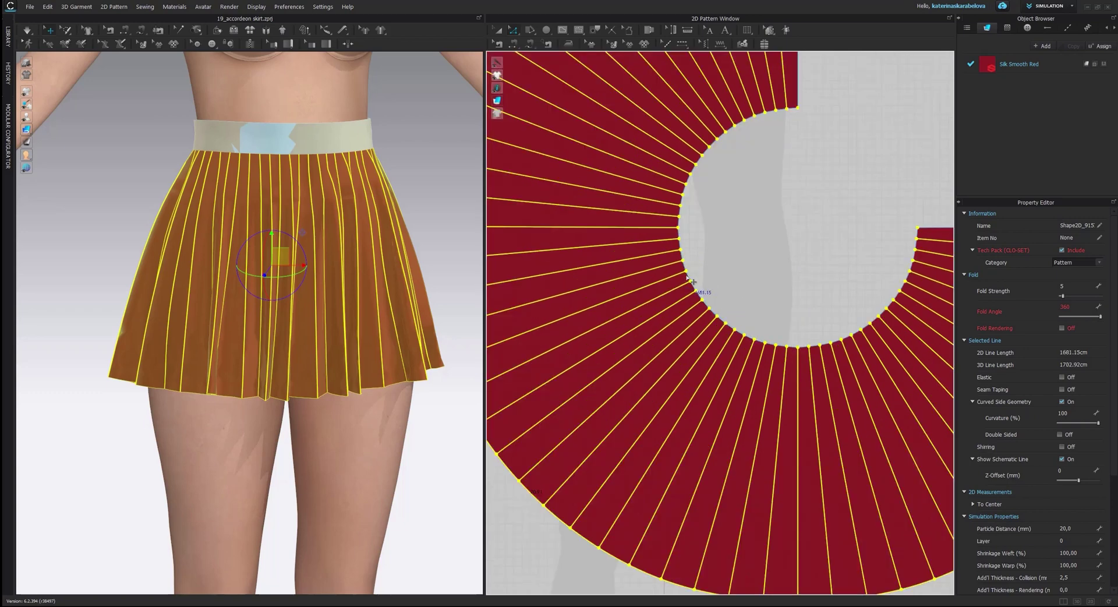
scroll(705, 274, "down", 3)
left_click(592, 260)
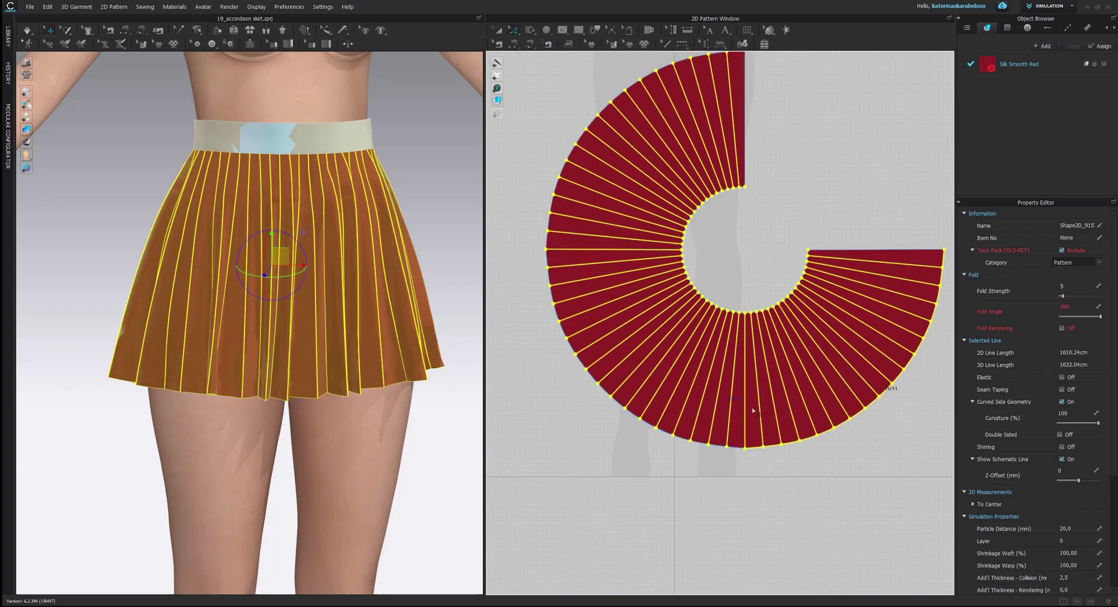
left_click(815, 436)
scroll(904, 286, "down", 3)
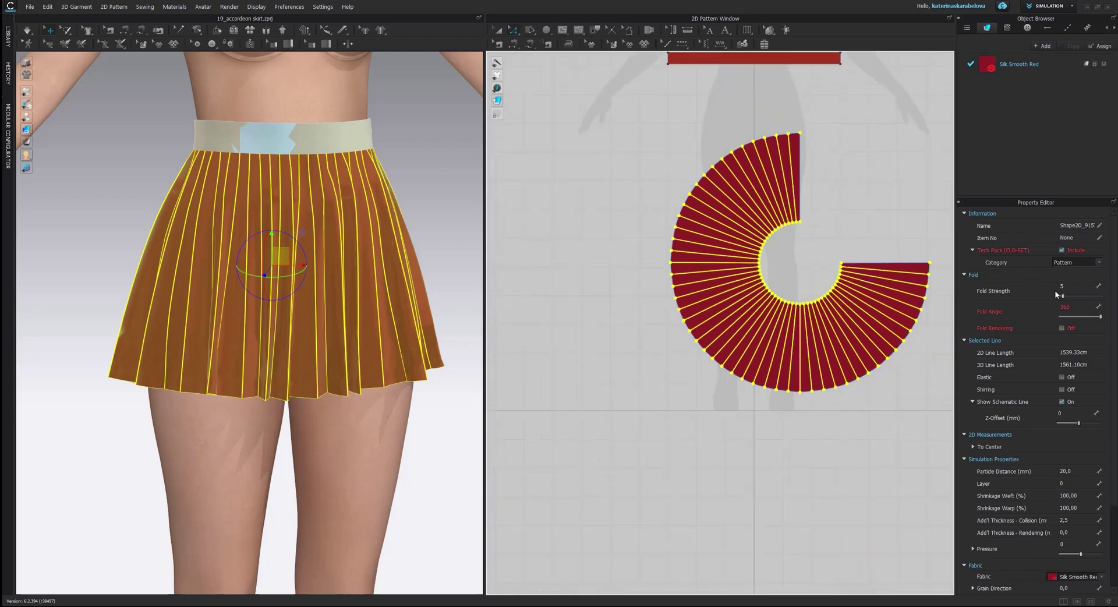
Enable Fold Rendering on the selected pleat lines and return to the Select/Move tool.
left_click(1062, 328)
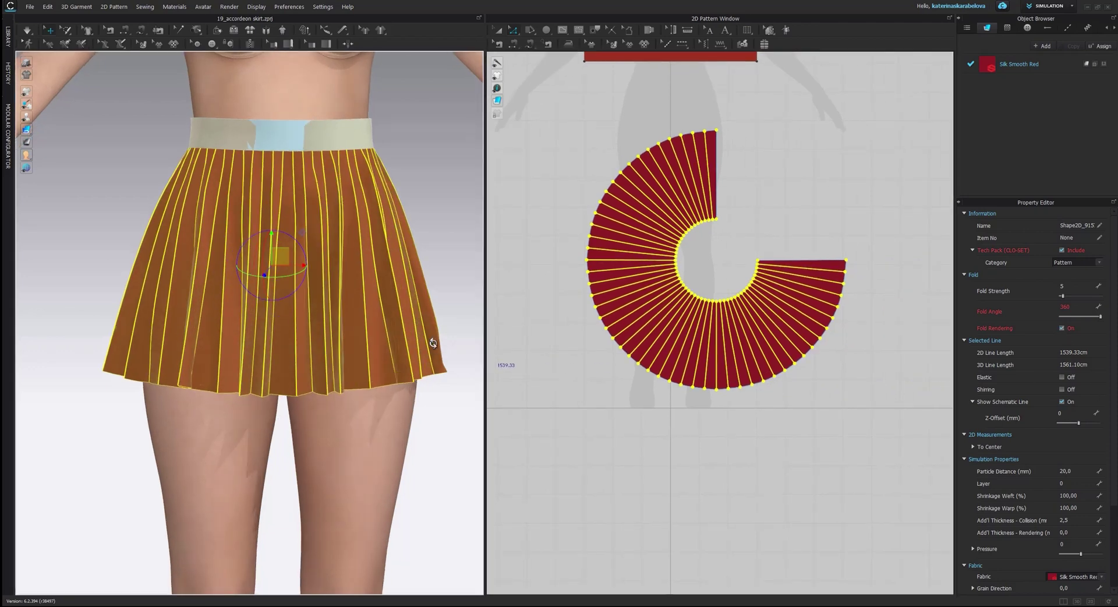
left_click(447, 380)
key("q")
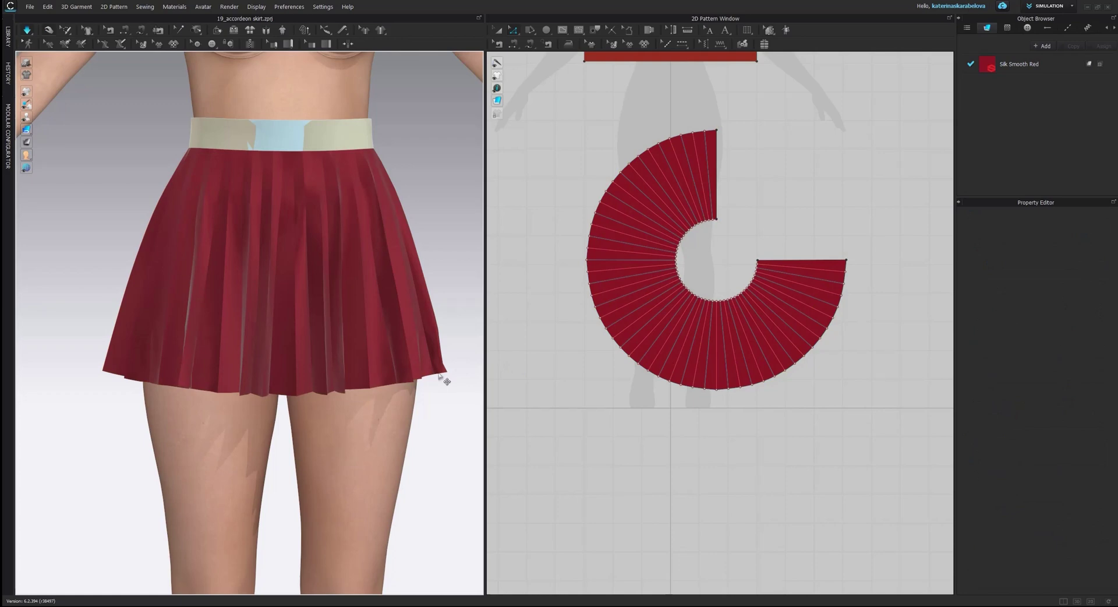
Select both the skirt and waistband patterns and set their Particle Distance to 5 mm.
scroll(631, 258, "down", 3)
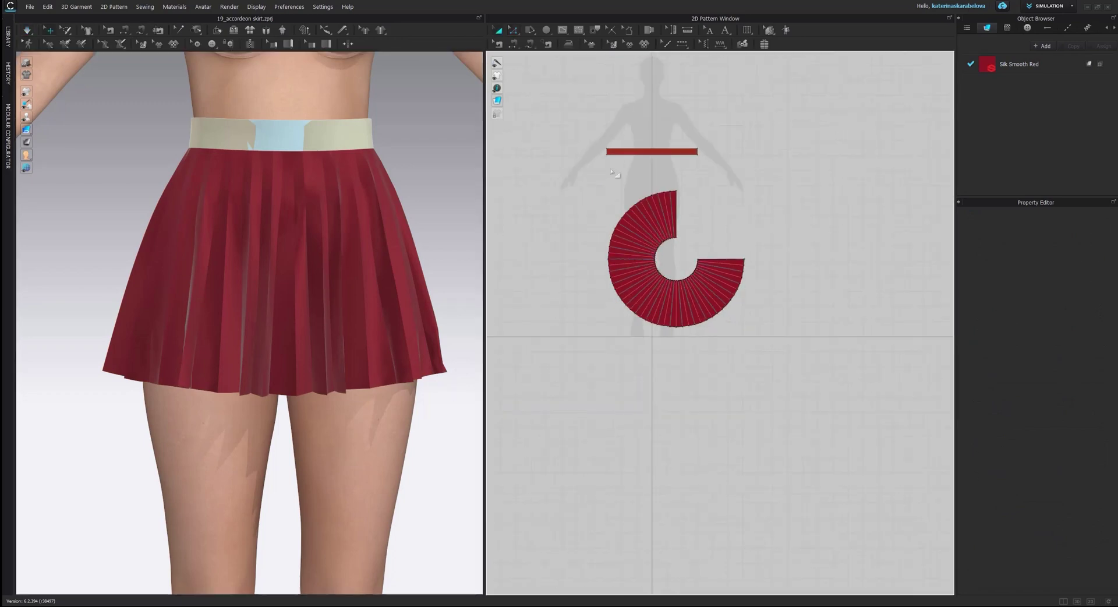
left_click(635, 150)
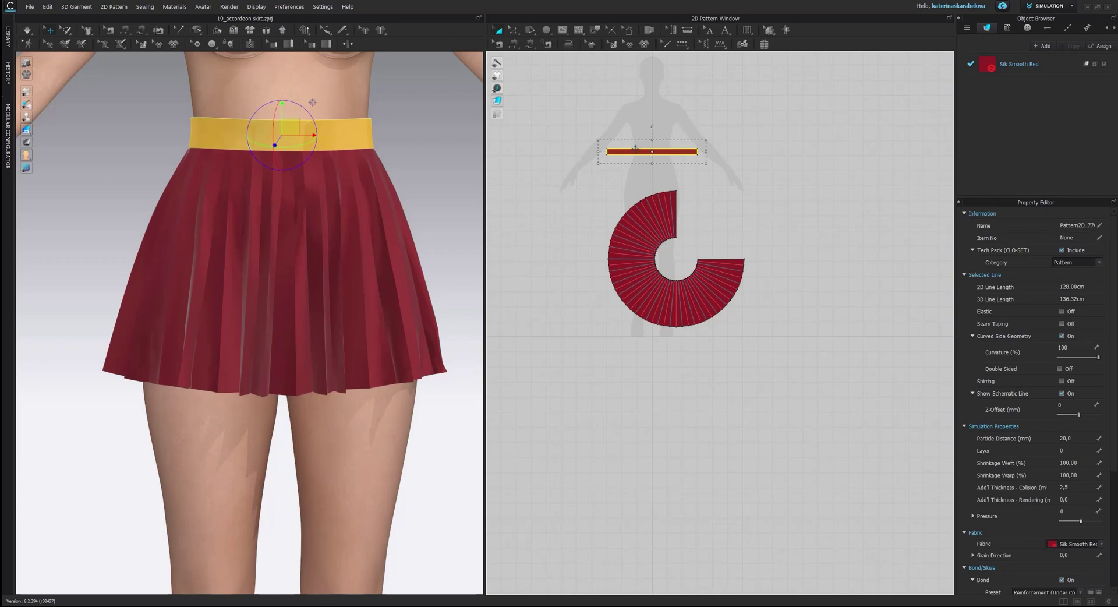
left_click(608, 197)
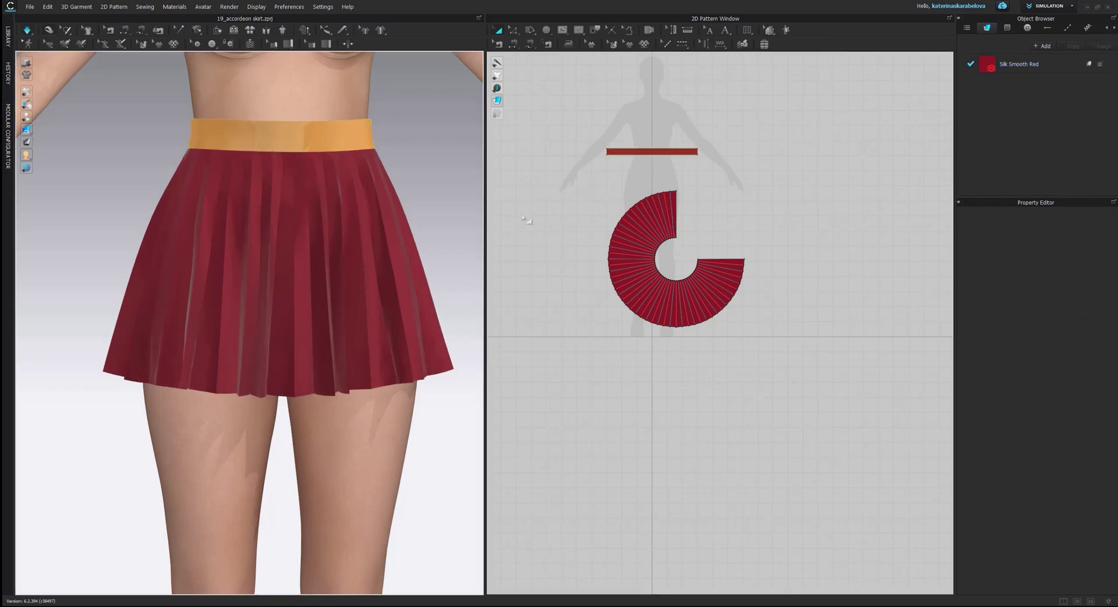
left_click_drag(528, 124, 814, 332)
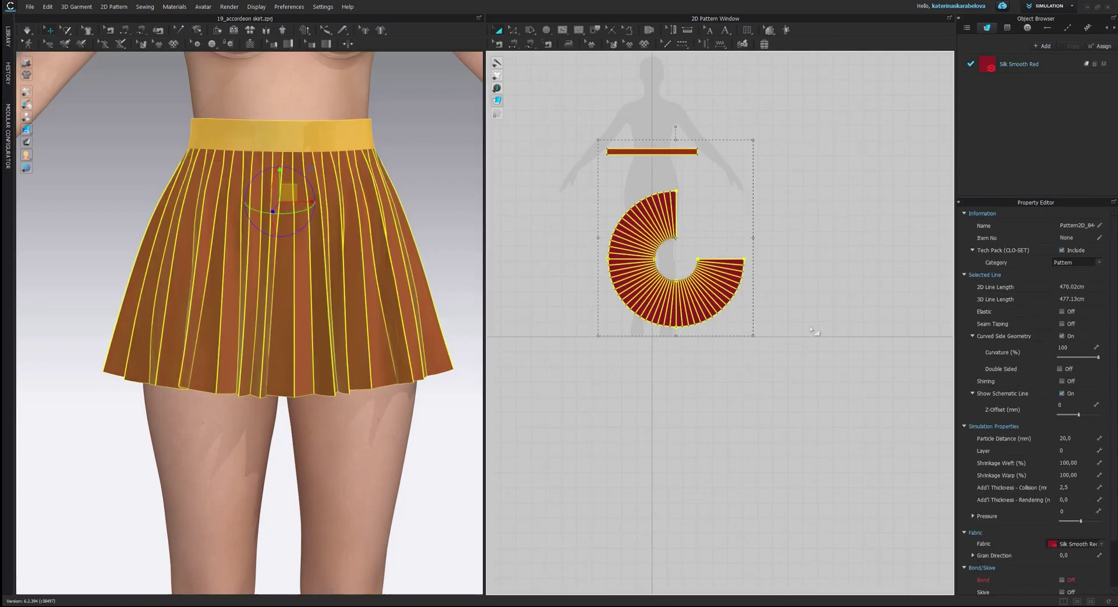
left_click(1081, 442)
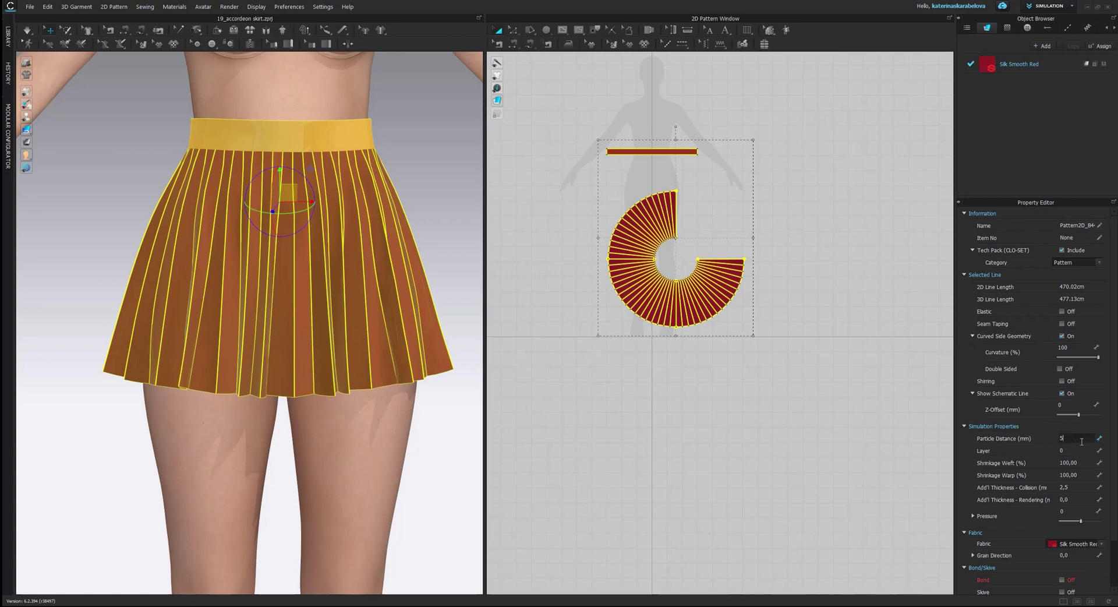
type("5")
key("Return")
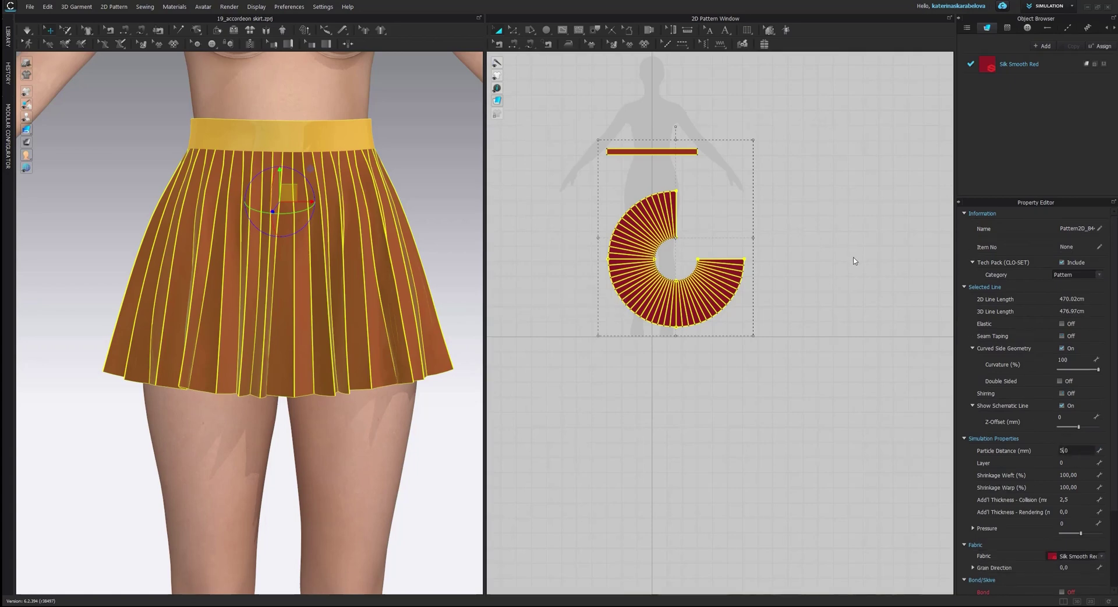
Deselect the patterns and re-simulate the skirt with the finer 5 mm mesh.
left_click(853, 256)
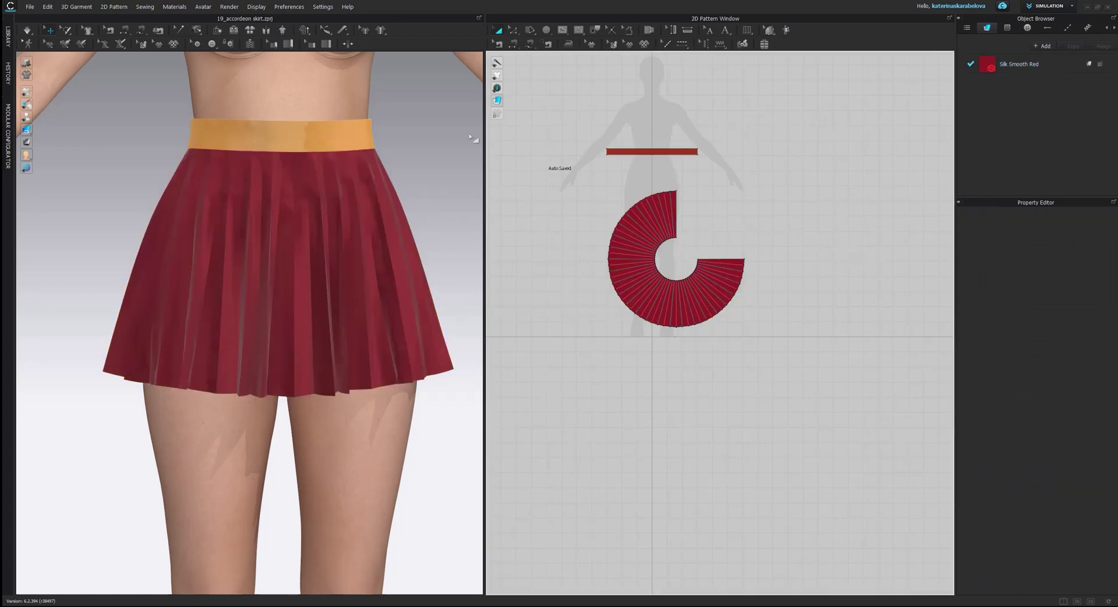
left_click(28, 30)
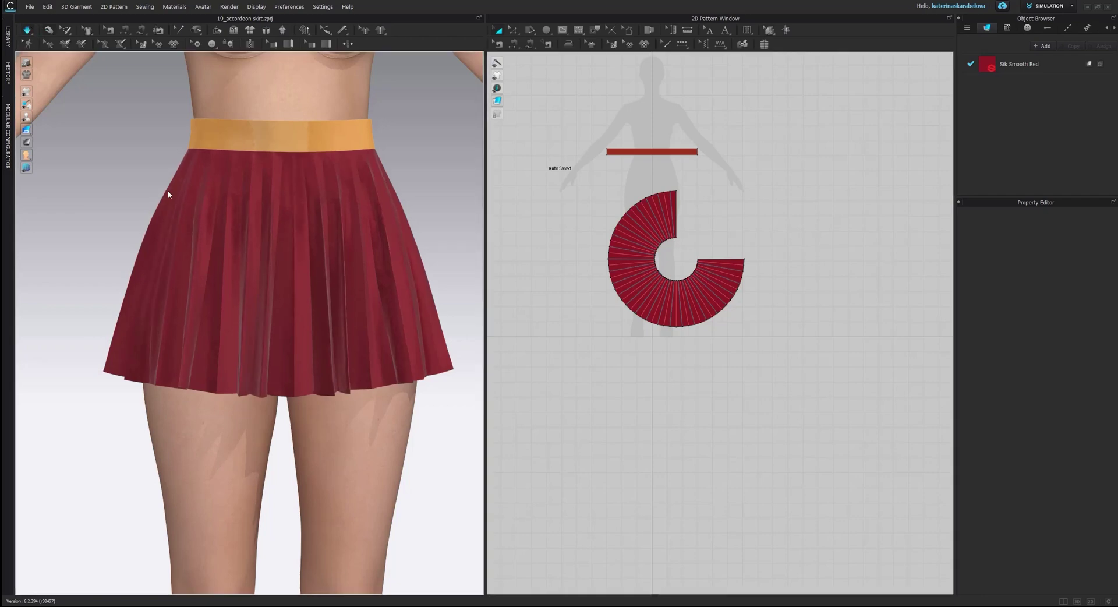